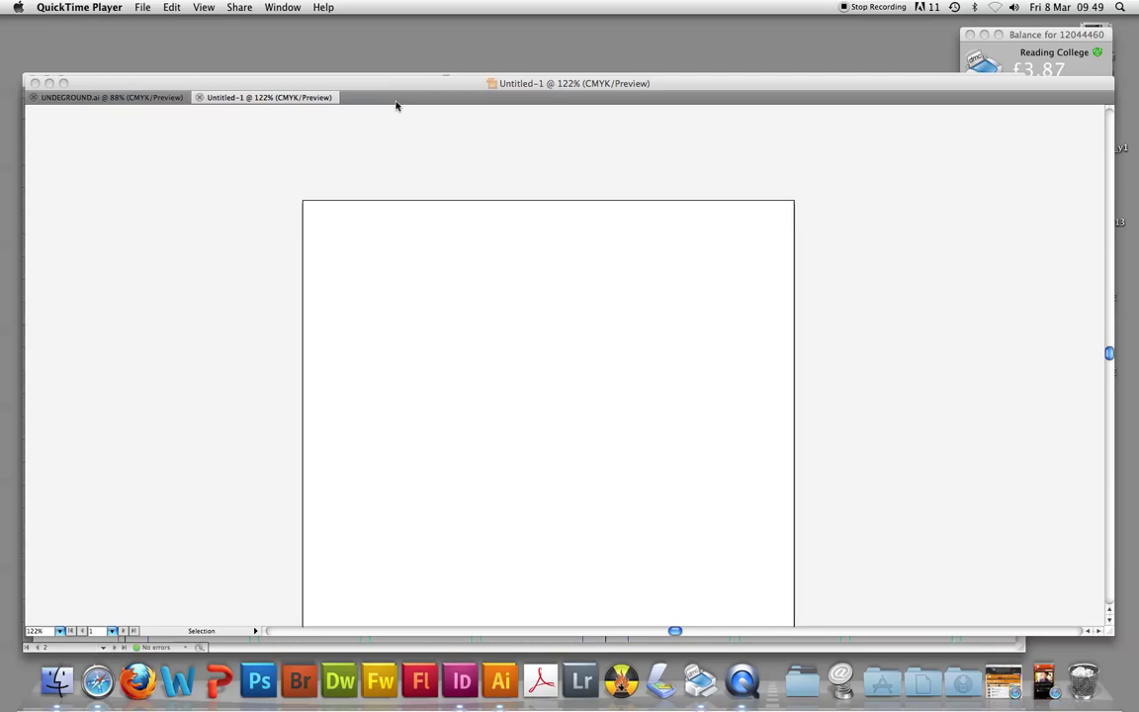
Step: Create a new 210 × 210 mm document
click(393, 102)
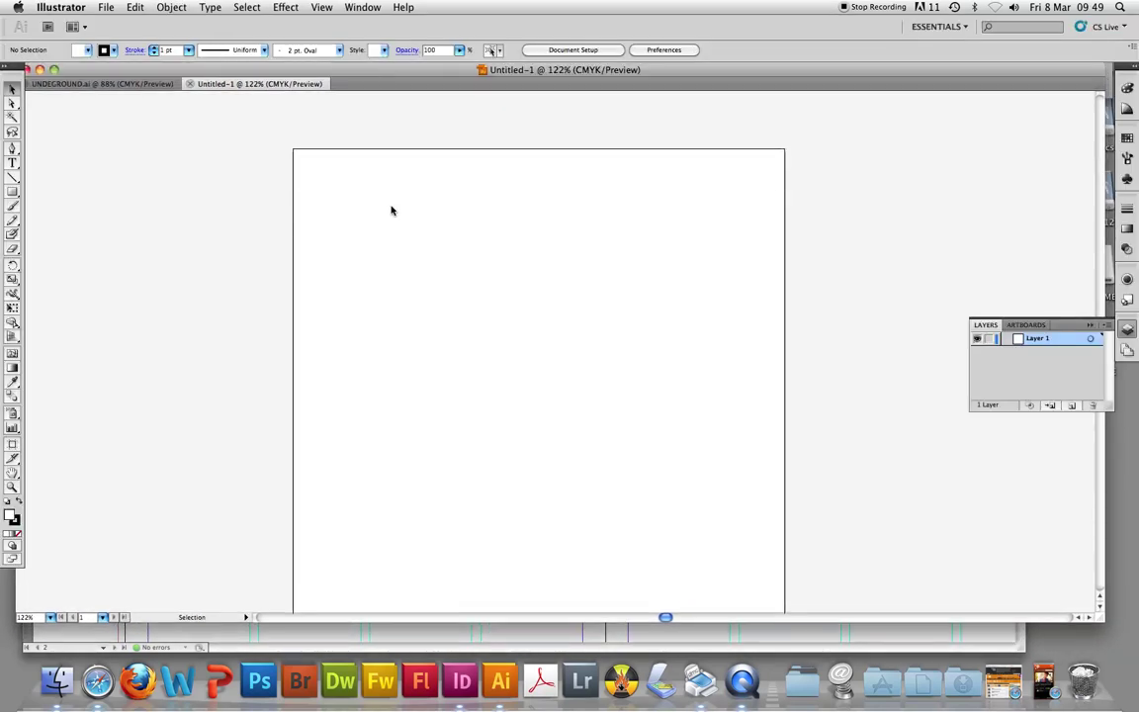
key(super+n)
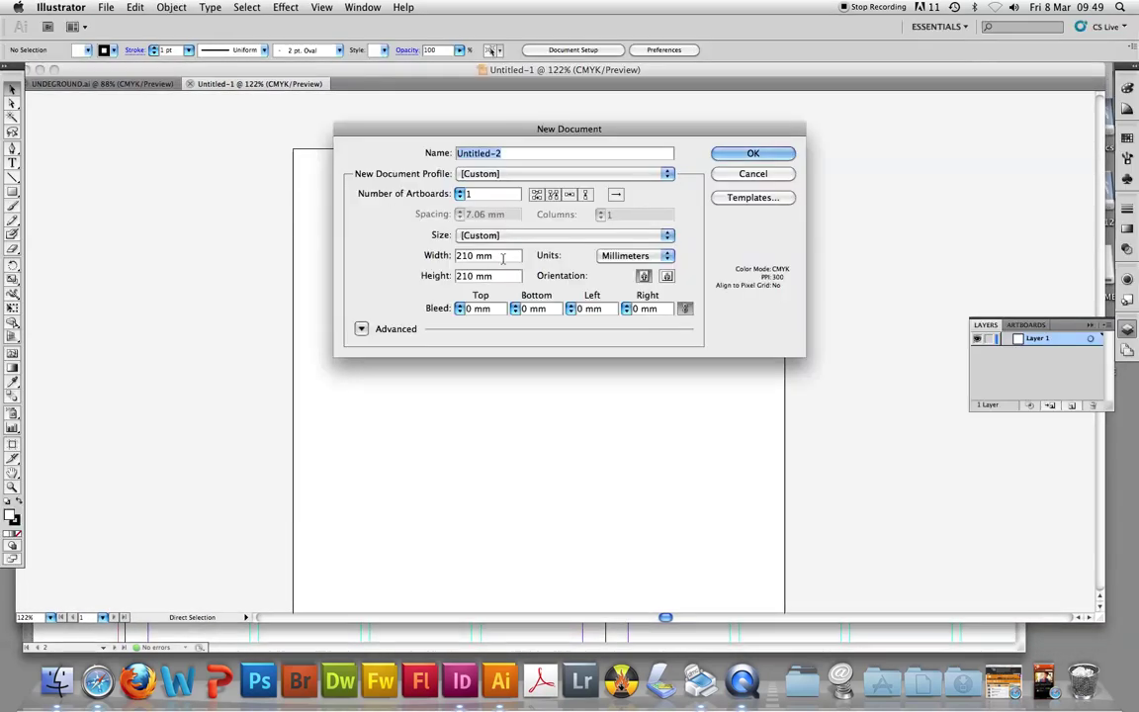
click(472, 256)
click(457, 278)
click(748, 158)
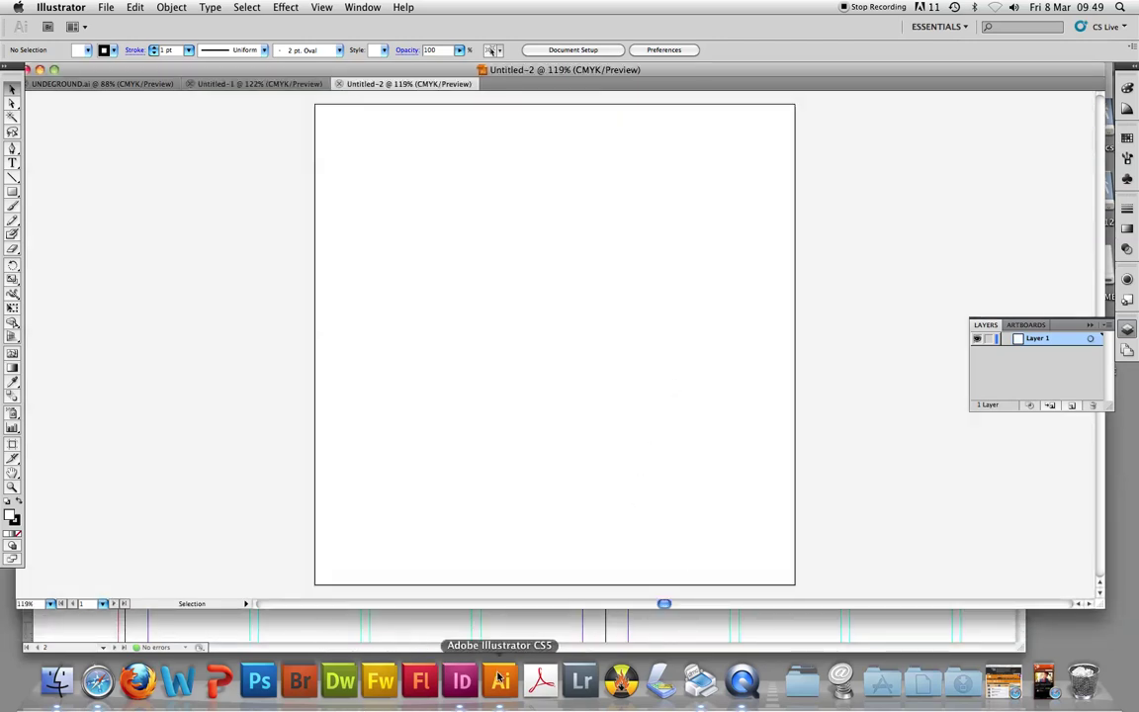
Step: Paste the tan bricks from UNDEGROUND.ai into Untitled-2
click(159, 84)
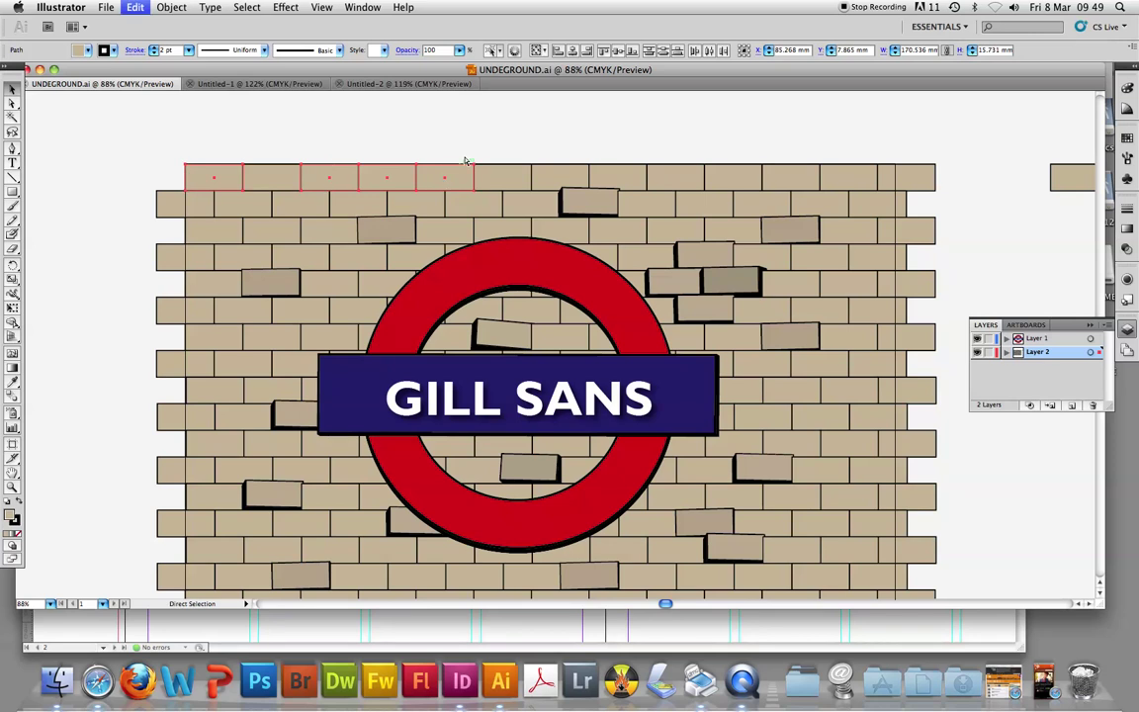
click(408, 84)
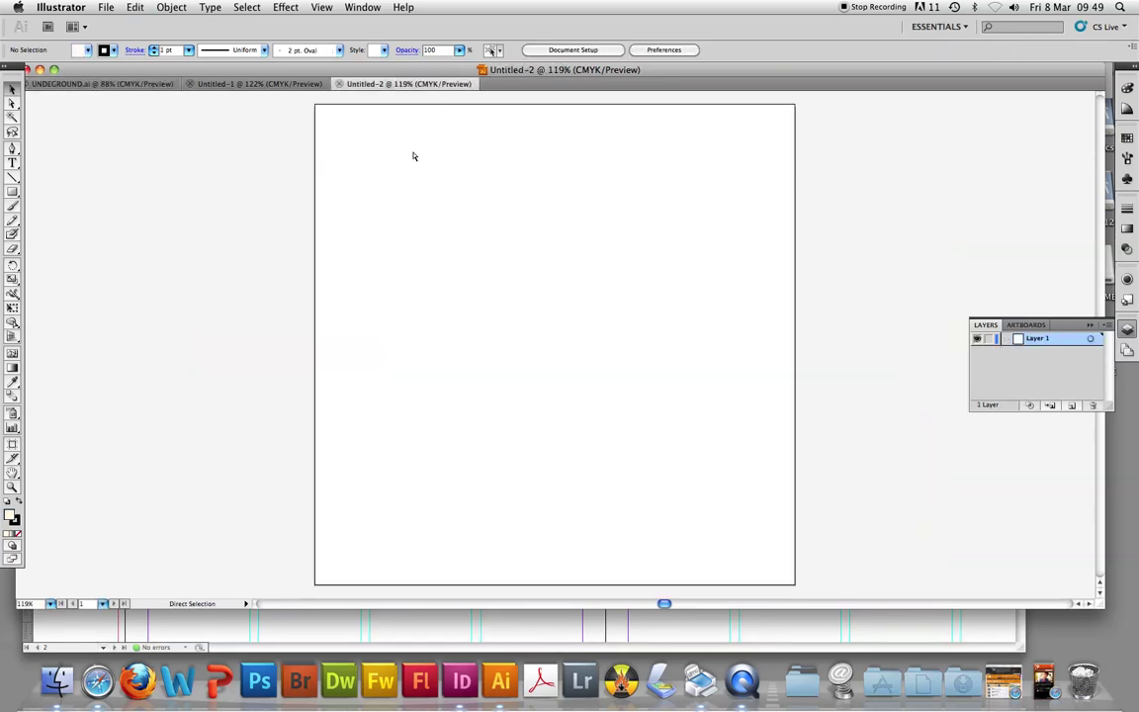
key(super+v)
Step: Line up four bricks in a row and duplicate them into an eight-brick top row
click(472, 348)
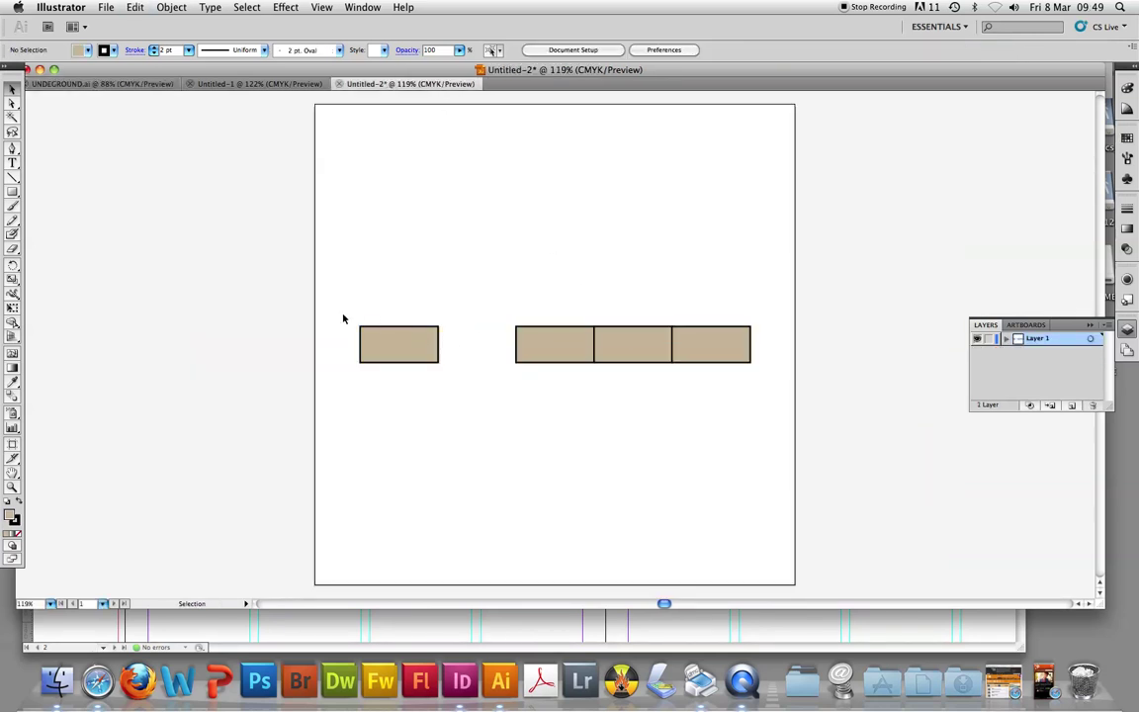
drag(405, 348, 483, 351)
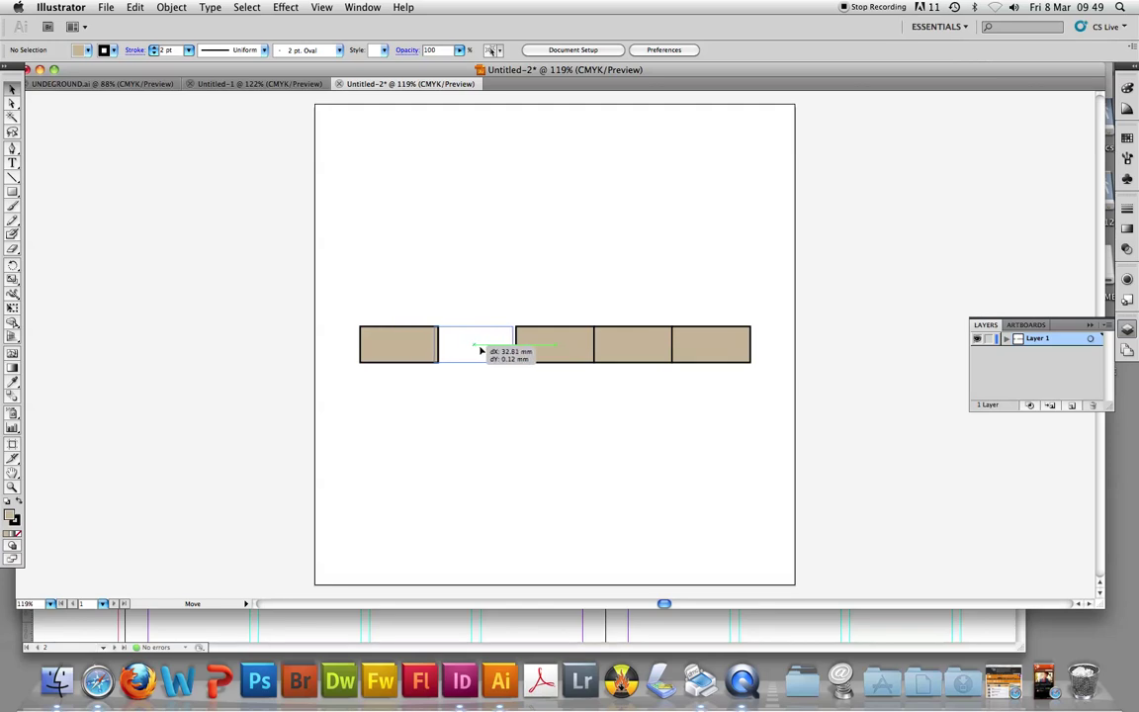
drag(484, 351, 484, 351)
mouse_move(393, 311)
mouse_down()
mouse_move(740, 373)
mouse_move(657, 347)
mouse_move(516, 128)
mouse_up()
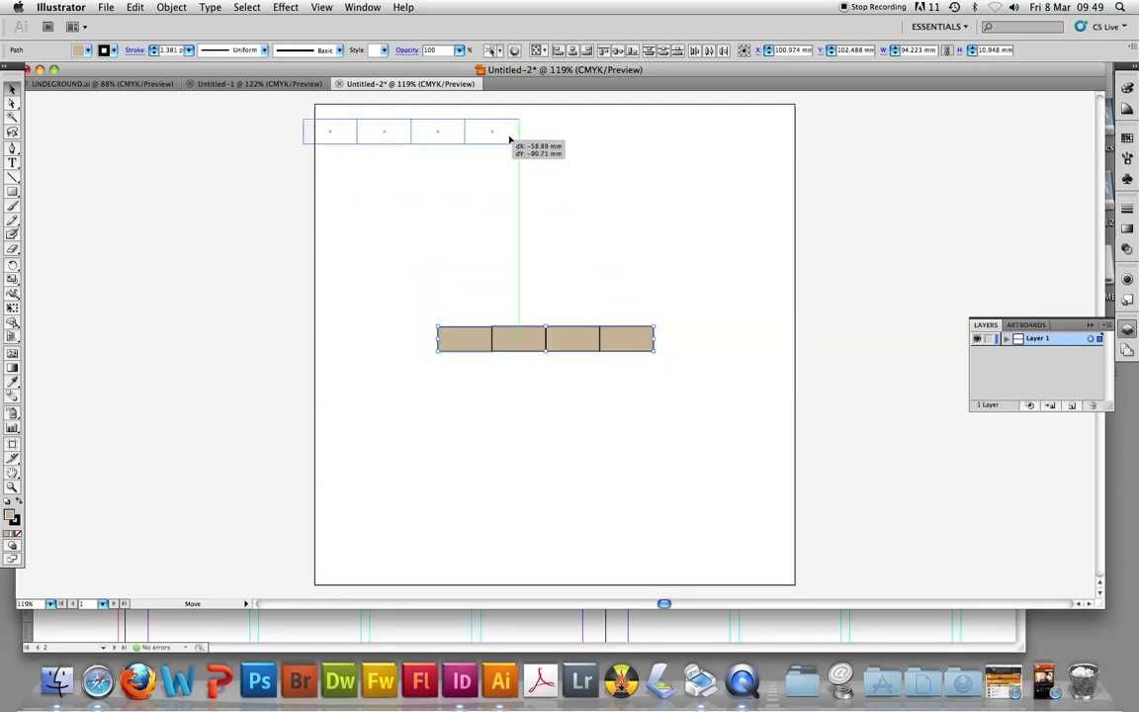
key(super+c)
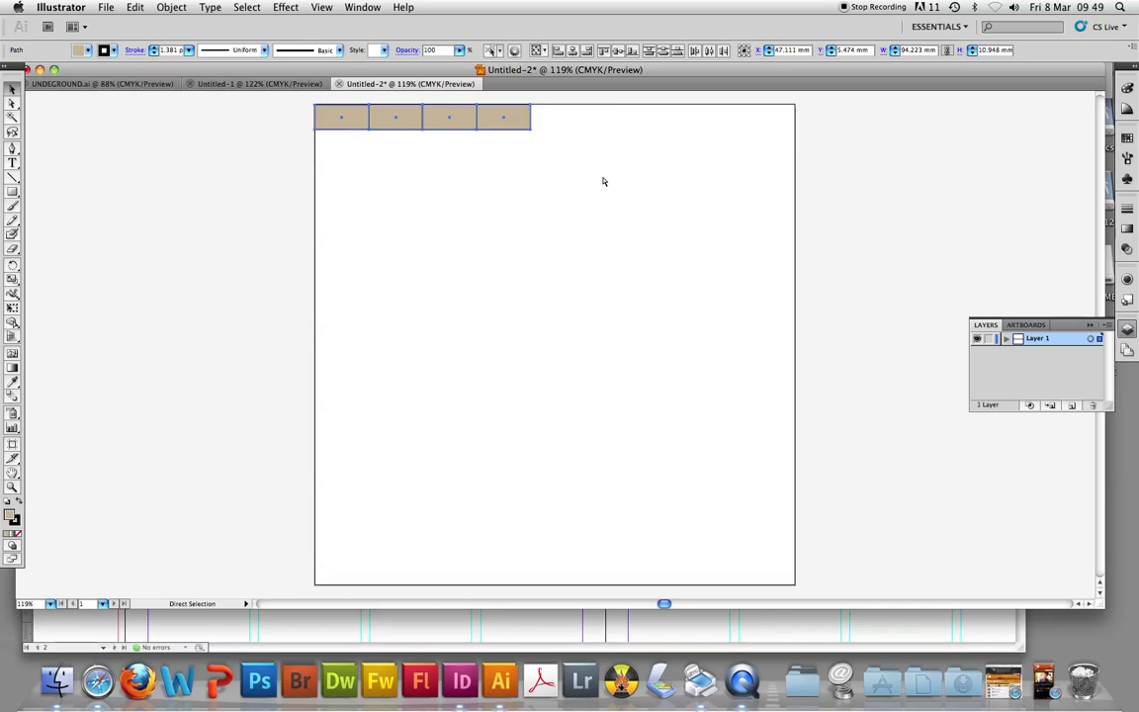
key(super+v)
drag(602, 342, 685, 116)
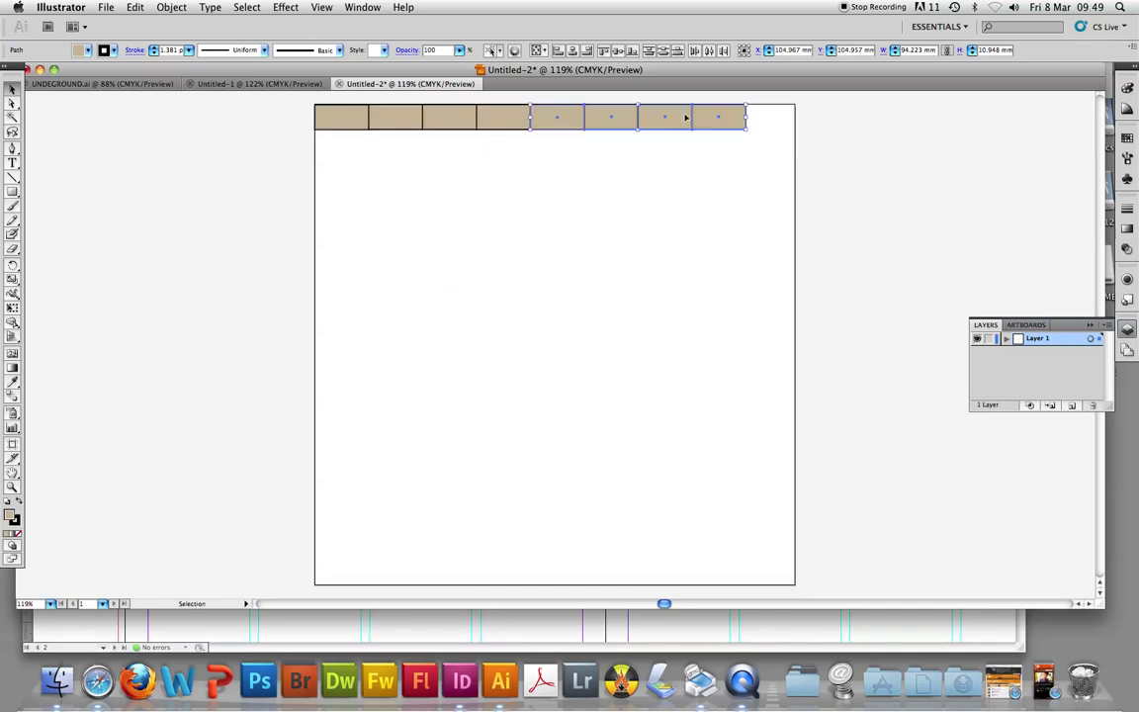
Step: Add a ninth brick to the right end of the top row
click(715, 224)
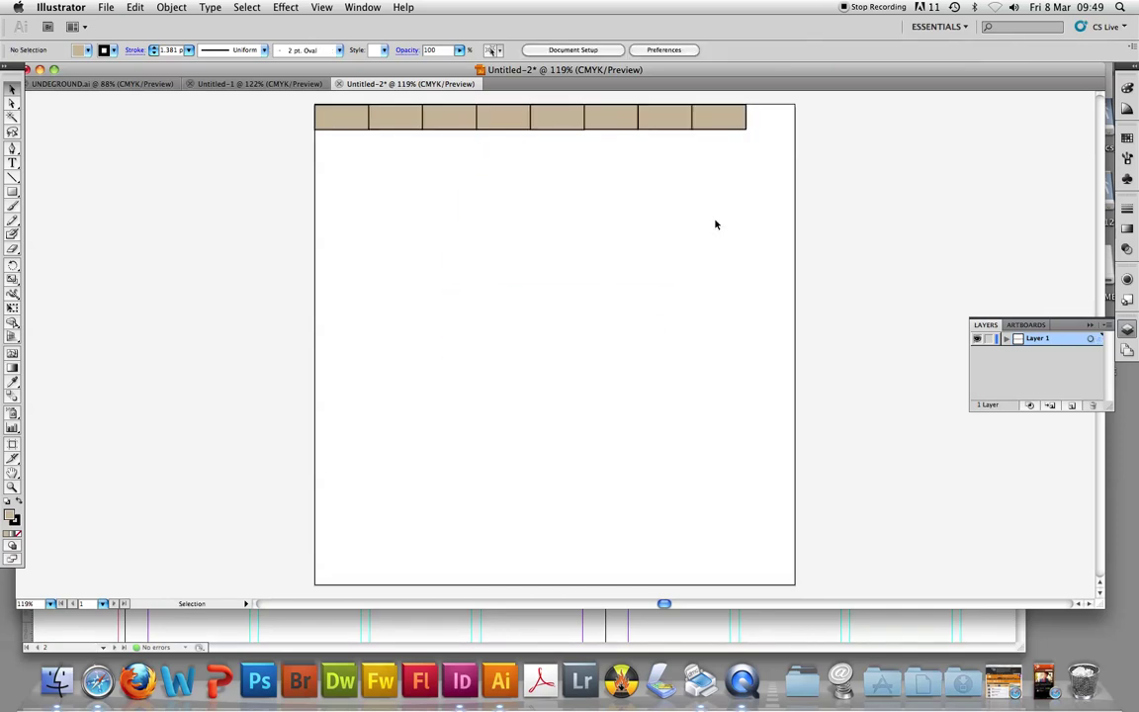
click(707, 129)
key(super+v)
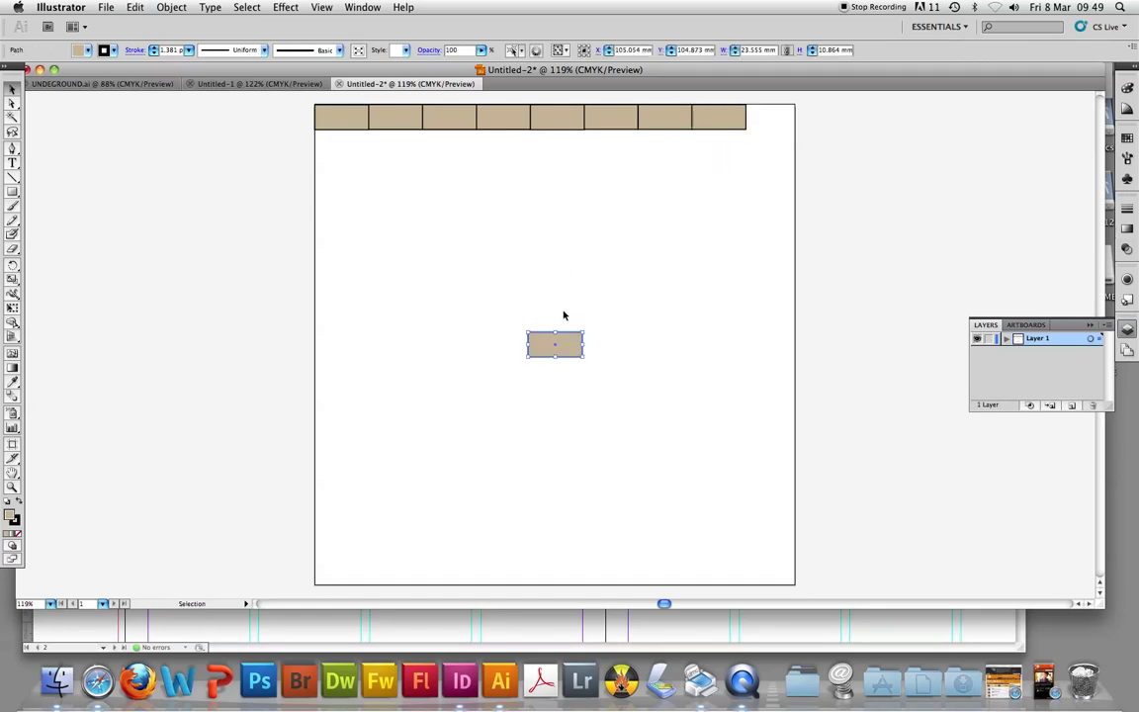
drag(570, 344, 787, 117)
Step: Select the nine-brick top row and paste a duplicate of it
drag(862, 161, 212, 122)
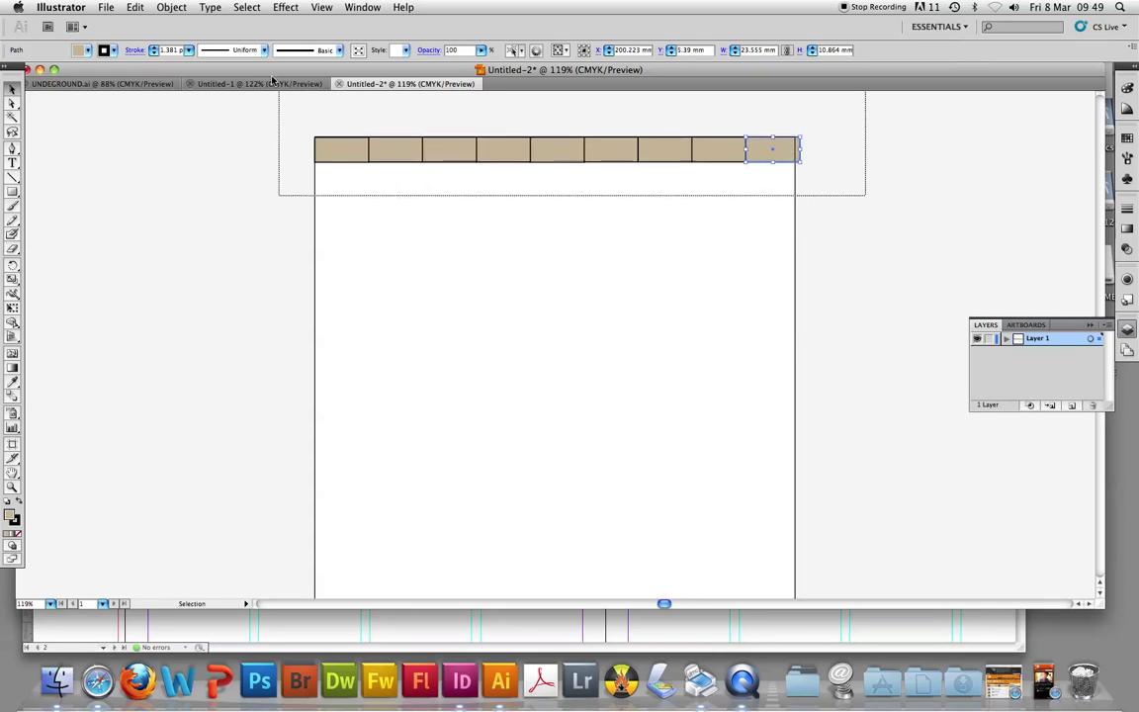
key(super+c)
key(super+v)
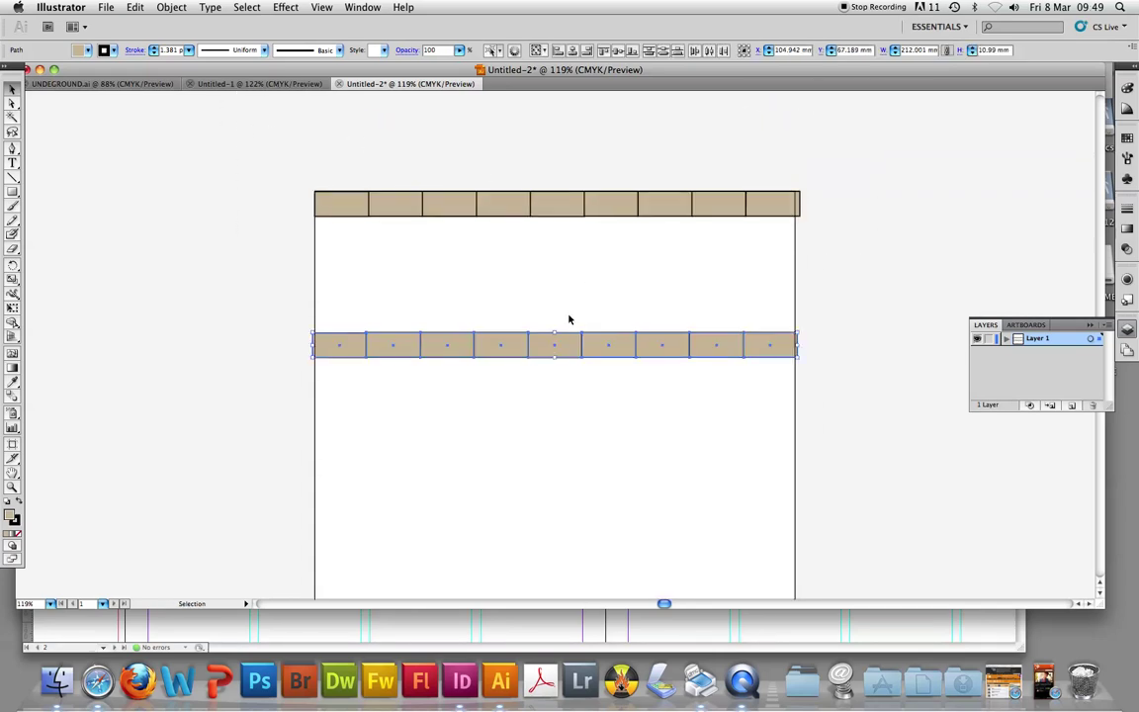
Step: Place the duplicate row under the top row, offset half a brick, and add a spare end brick
mouse_move(542, 345)
mouse_down()
mouse_move(534, 230)
mouse_move(514, 254)
mouse_up()
click(699, 312)
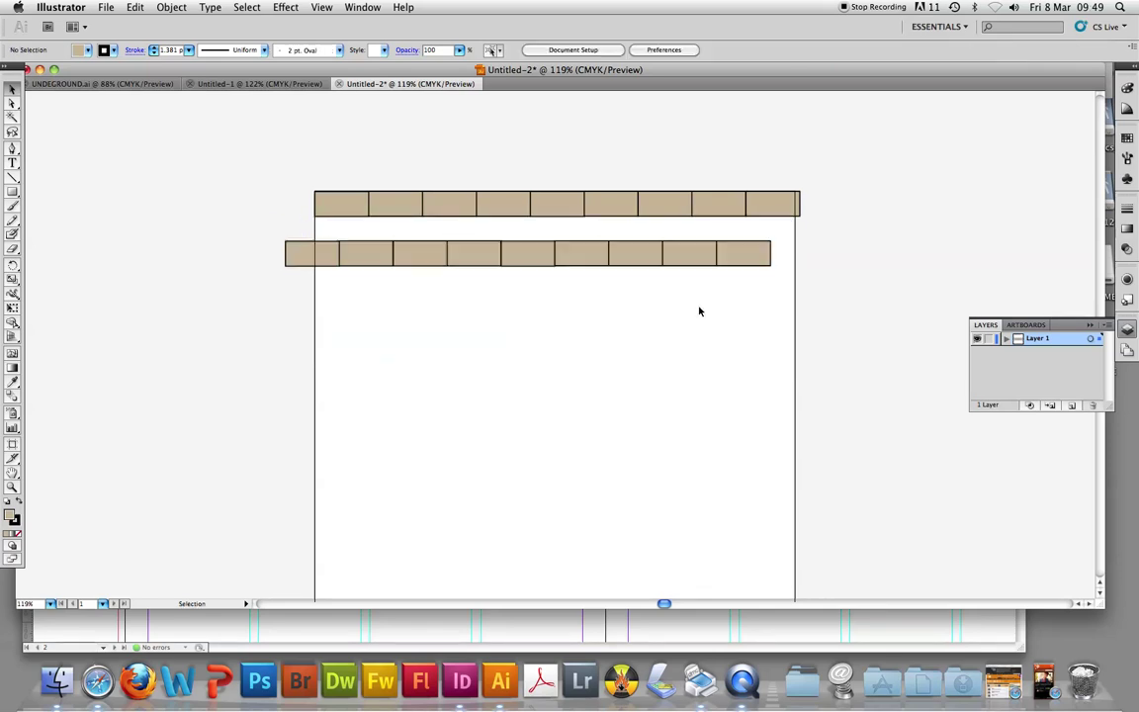
click(732, 260)
shift+click(702, 265)
key(super+v)
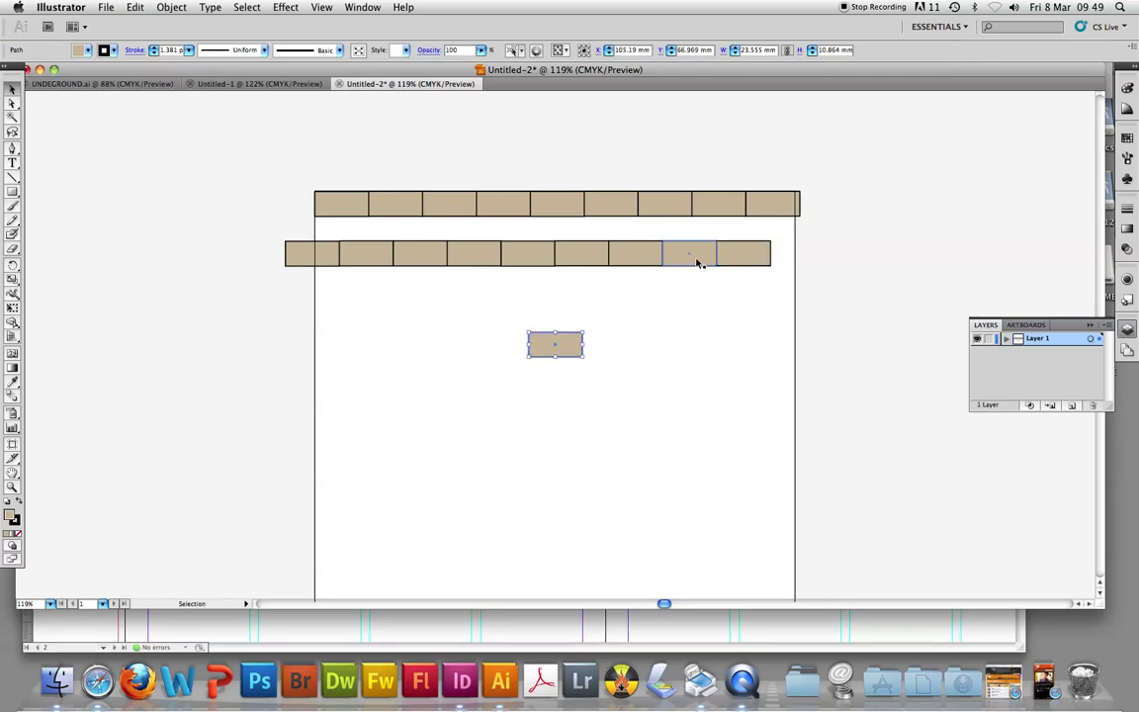
drag(572, 337, 811, 254)
click(886, 268)
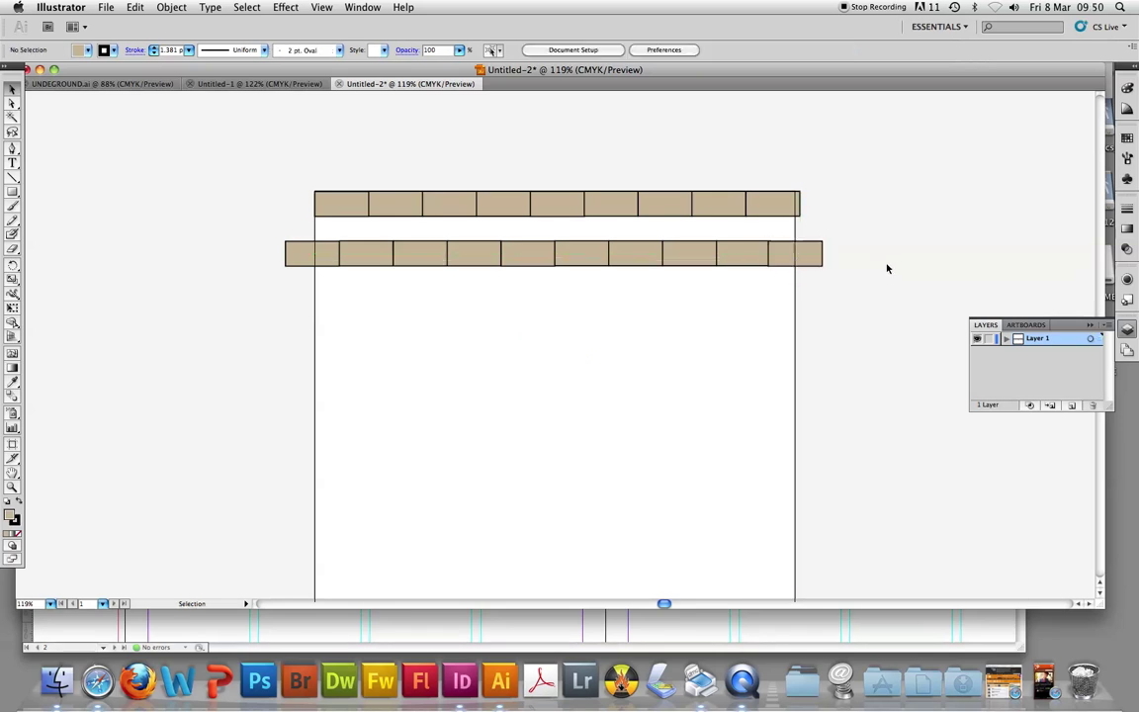
Step: Adjust the lower row's end brick and delete the misplaced extra one
click(815, 262)
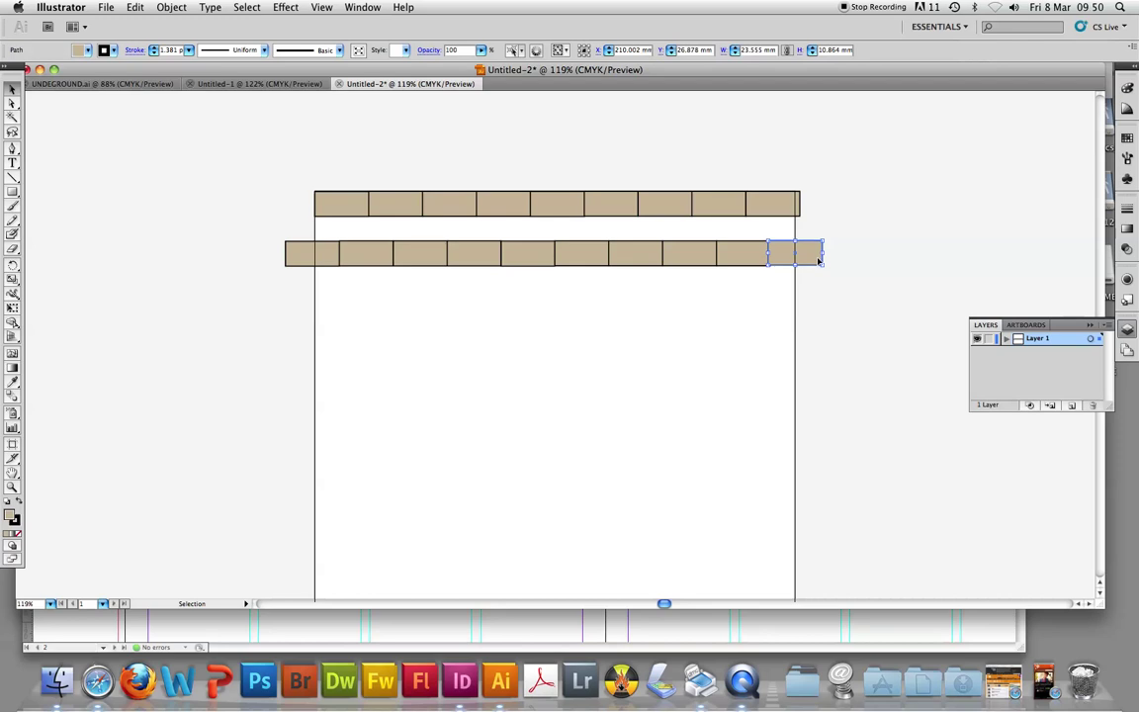
click(887, 272)
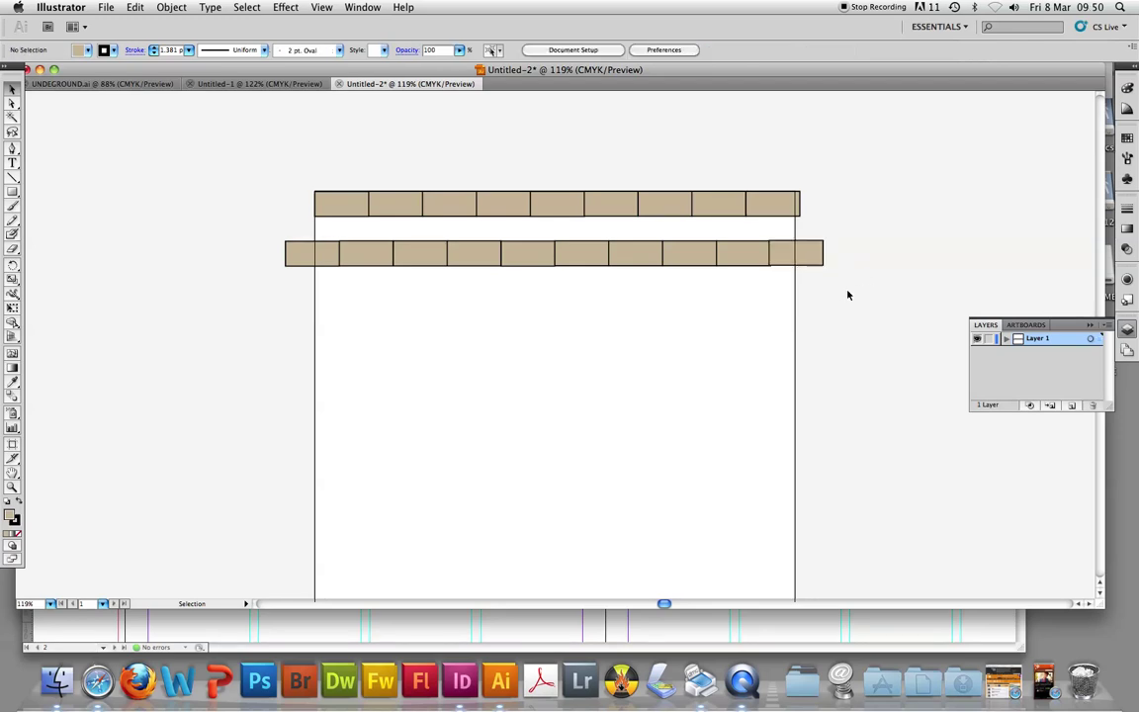
click(811, 263)
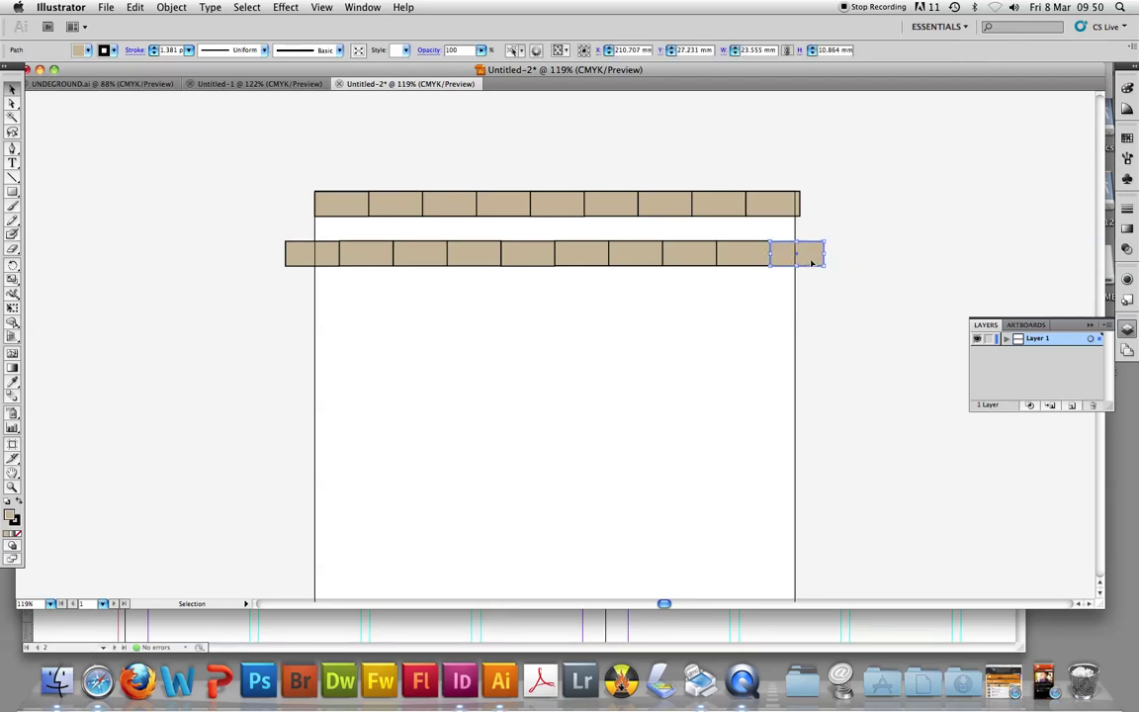
click(894, 265)
drag(805, 254, 806, 252)
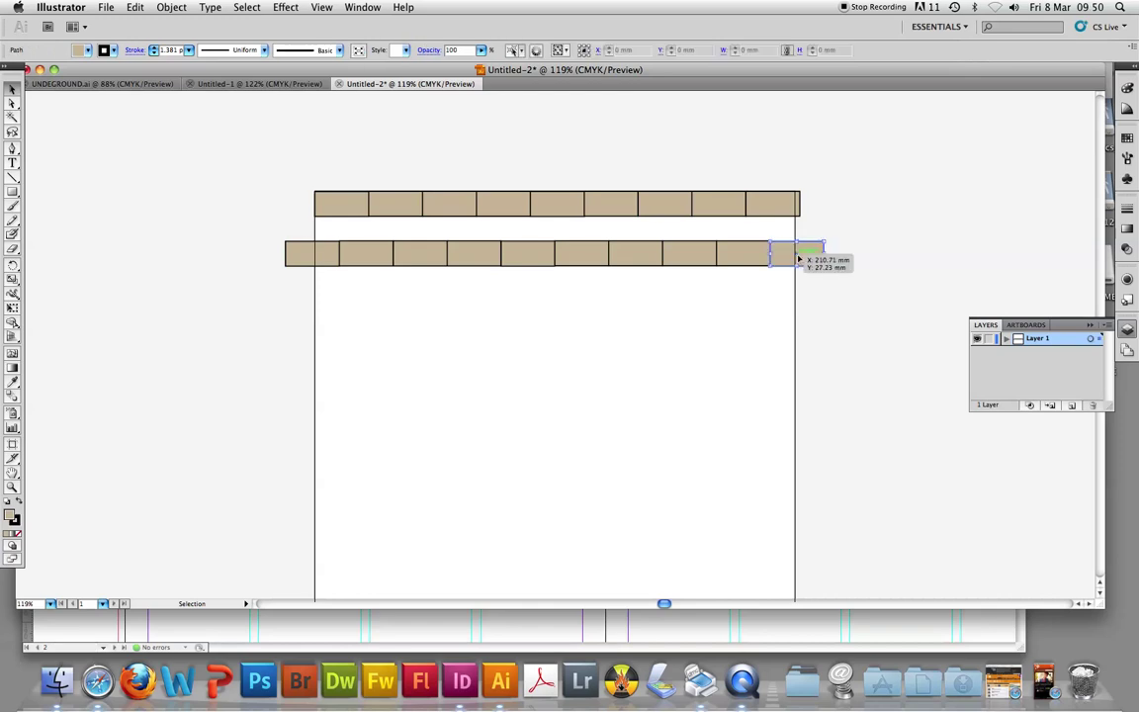
click(944, 266)
click(801, 252)
key(Delete)
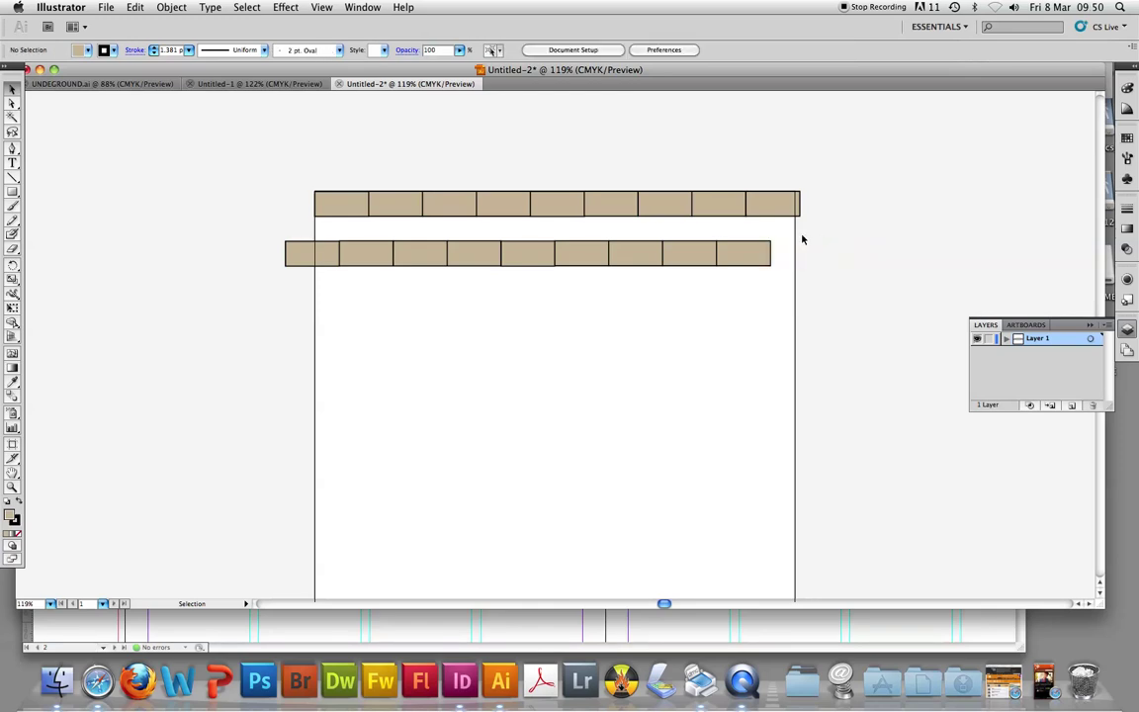
Step: Extend the lower row with two copied end bricks and move it up beneath the top row
drag(808, 293, 271, 239)
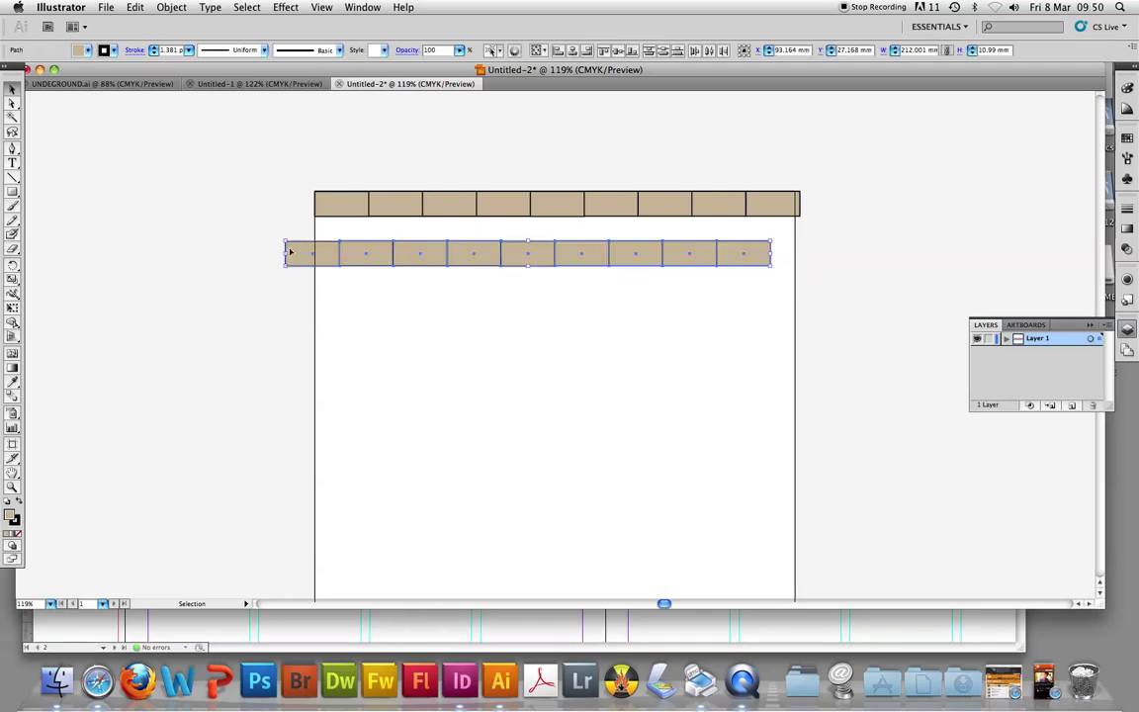
click(911, 267)
drag(800, 294, 668, 231)
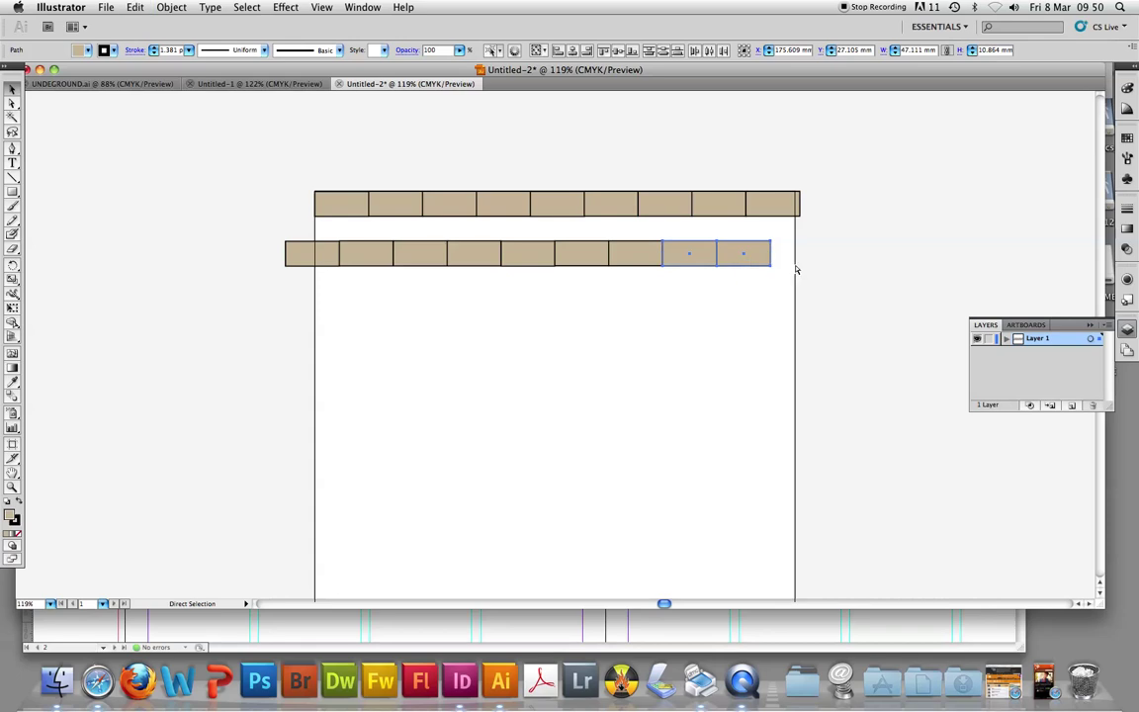
key(super+c)
key(super+v)
drag(580, 347, 843, 263)
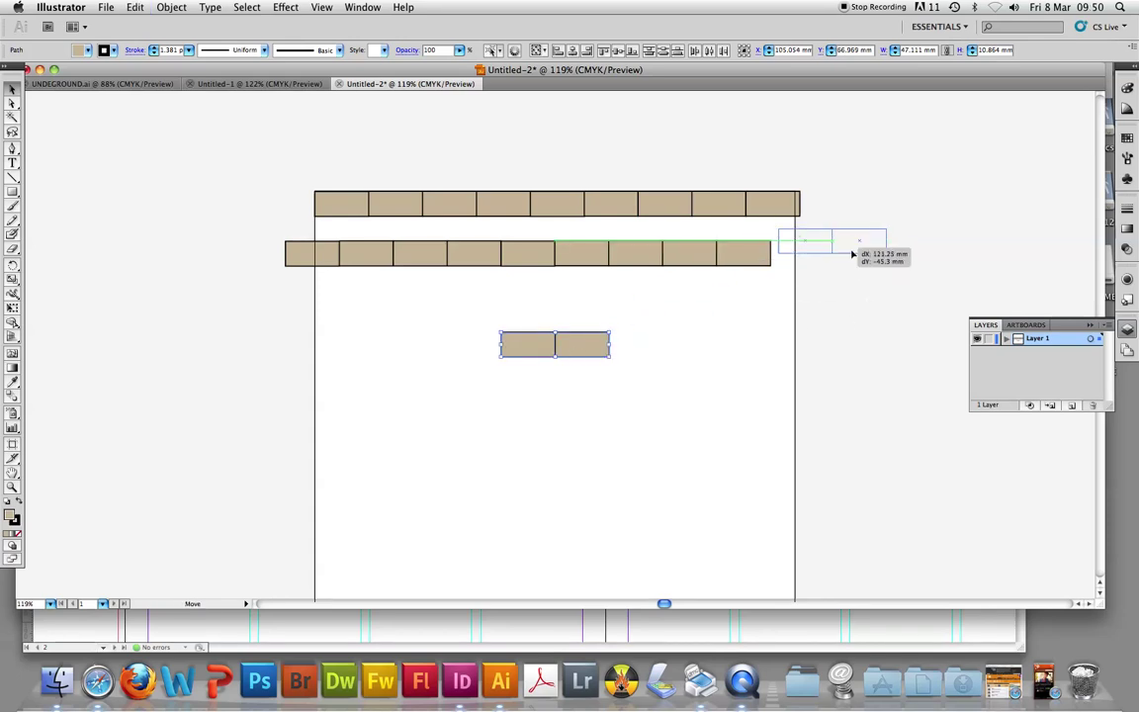
click(918, 264)
mouse_move(906, 289)
mouse_down()
mouse_move(176, 255)
mouse_move(170, 229)
mouse_up()
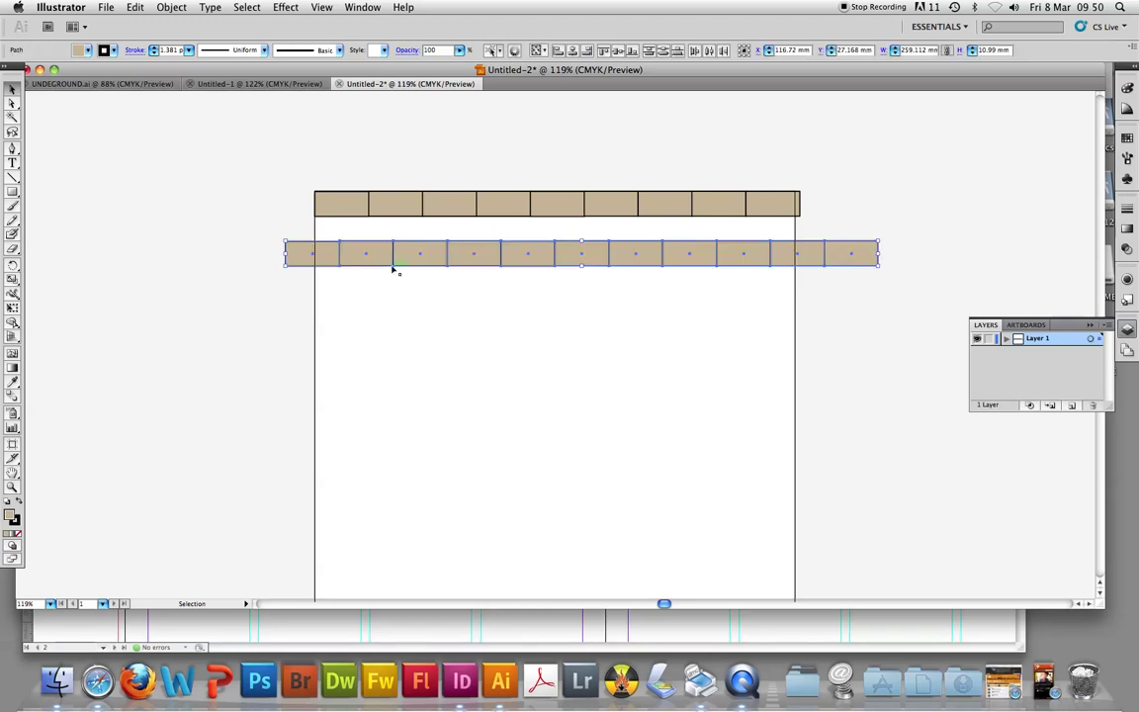
drag(385, 259, 383, 231)
Step: Duplicate both brick rows and place the copy beneath the originals
drag(215, 174, 859, 267)
key(a)
key(super+v)
drag(712, 334, 736, 258)
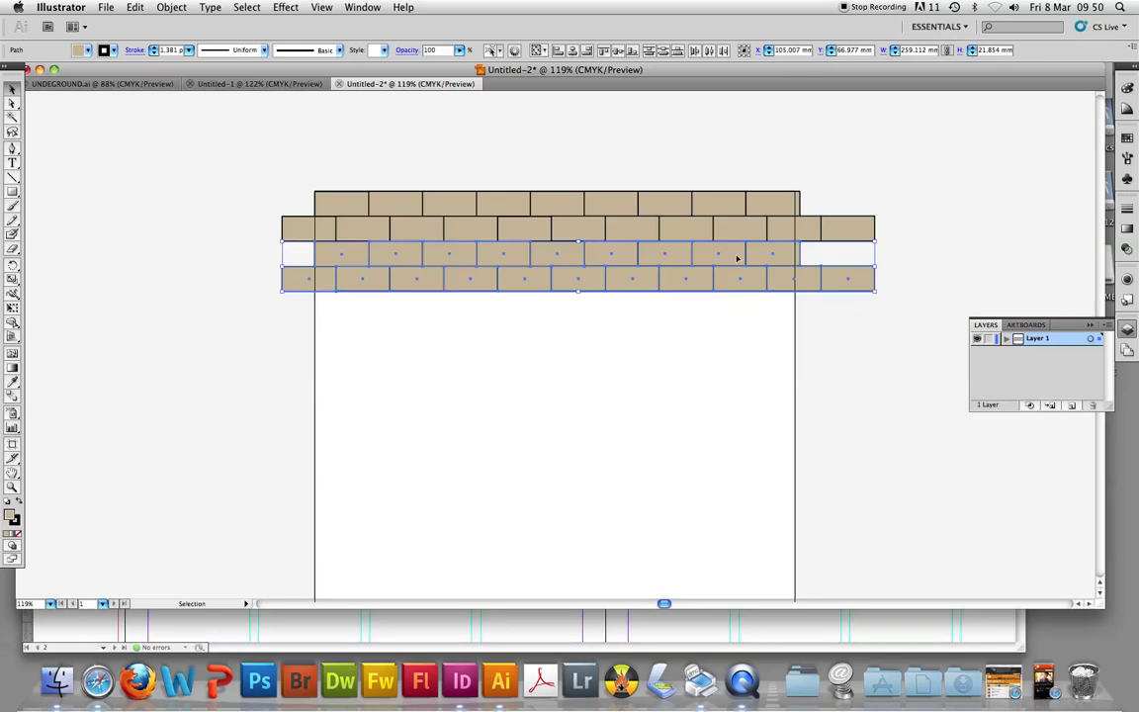
click(864, 337)
drag(719, 248, 785, 269)
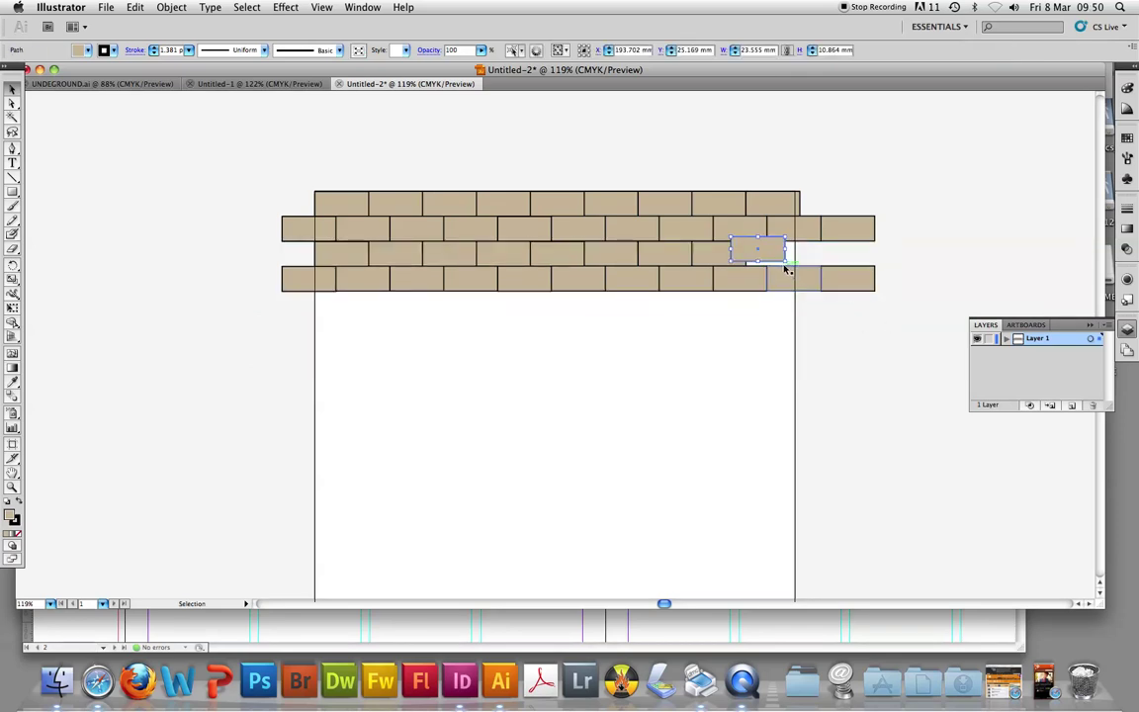
Step: Copy the four-row block directly beneath itself, making eight staggered courses
key(v)
drag(917, 318, 205, 170)
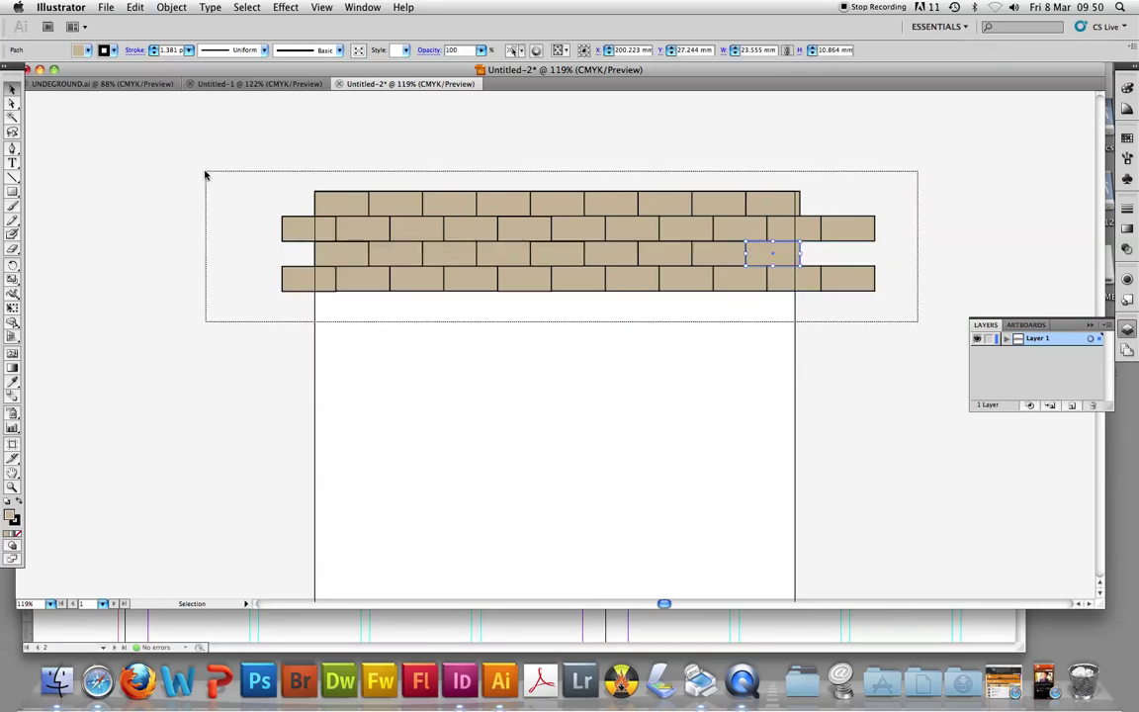
mouse_move(378, 239)
mouse_down()
mouse_move(385, 342)
mouse_move(374, 341)
mouse_up()
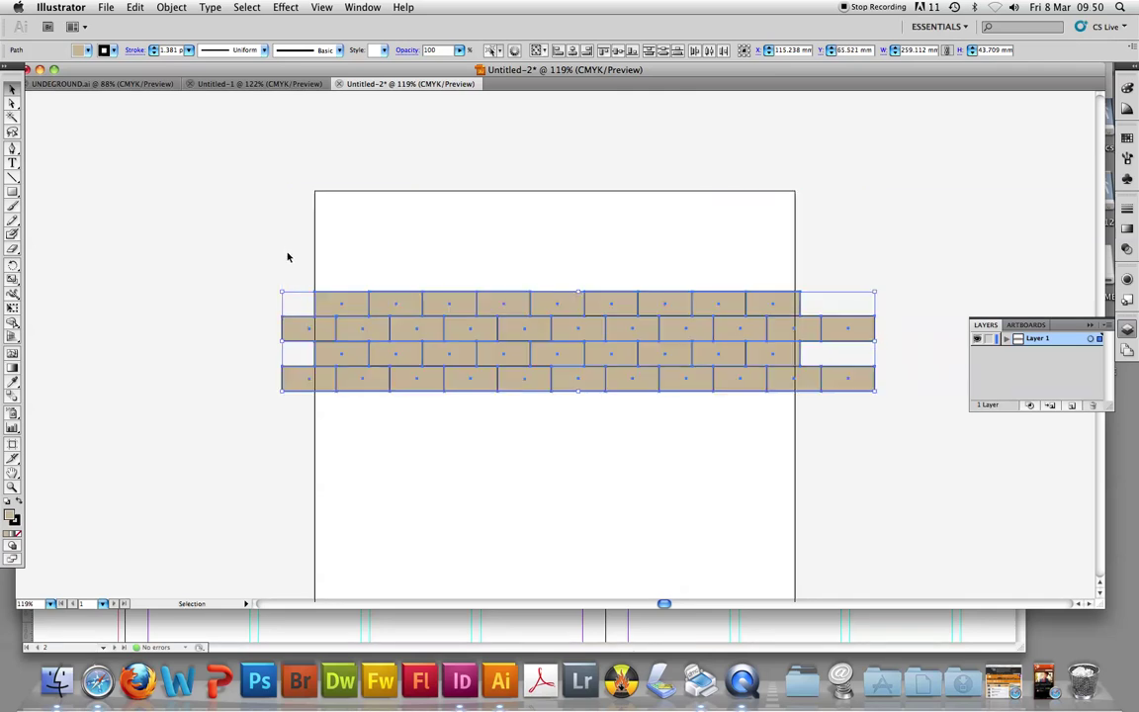
key(ctrl+z)
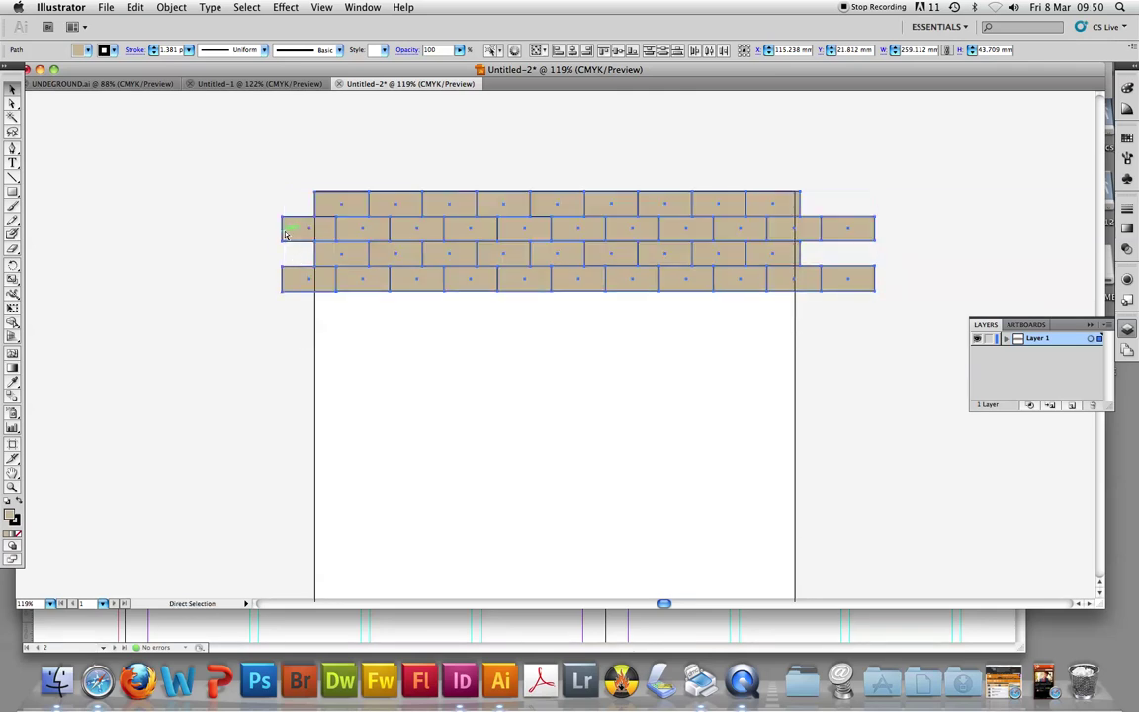
key(ctrl+shift+z)
drag(472, 328, 456, 363)
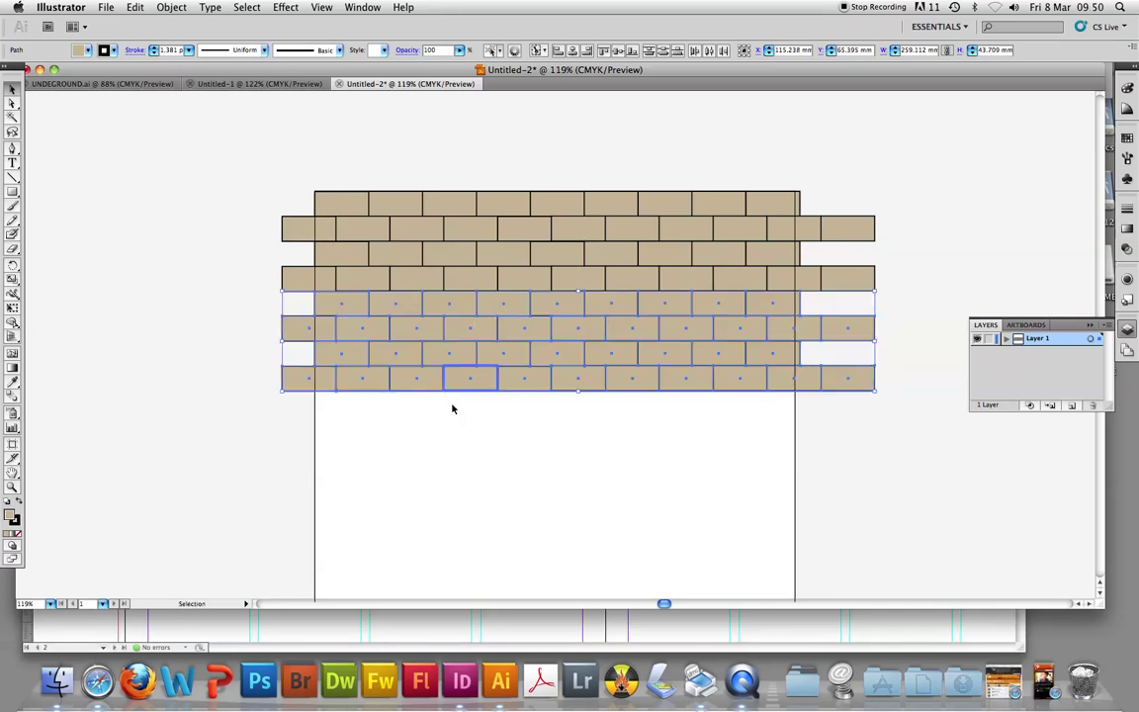
click(451, 409)
Step: Copy all eight brick rows and drop the copy below the wall
key(a)
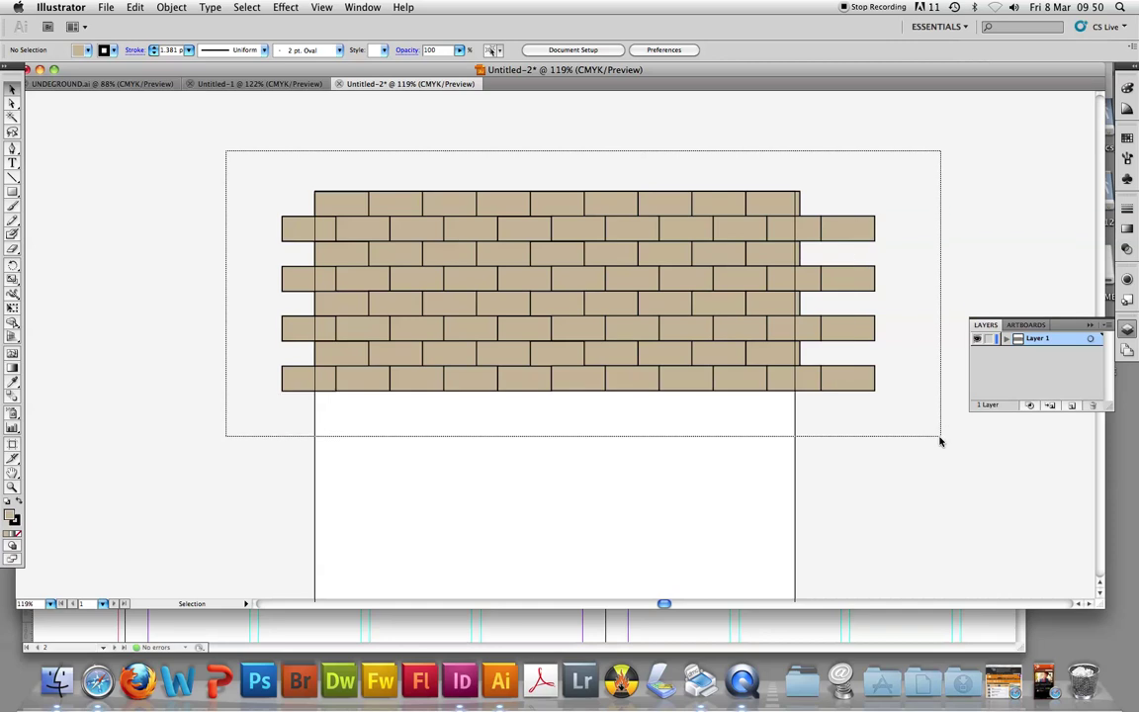
drag(226, 151, 979, 374)
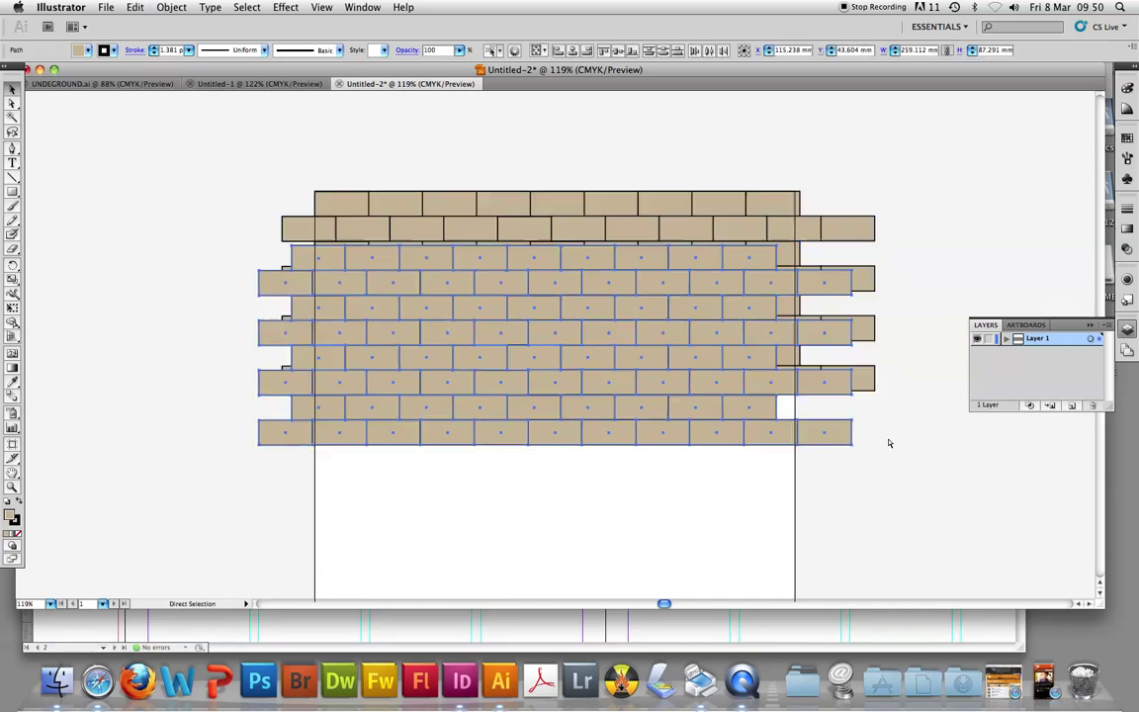
drag(698, 288, 725, 492)
scroll(724, 445, down, 5)
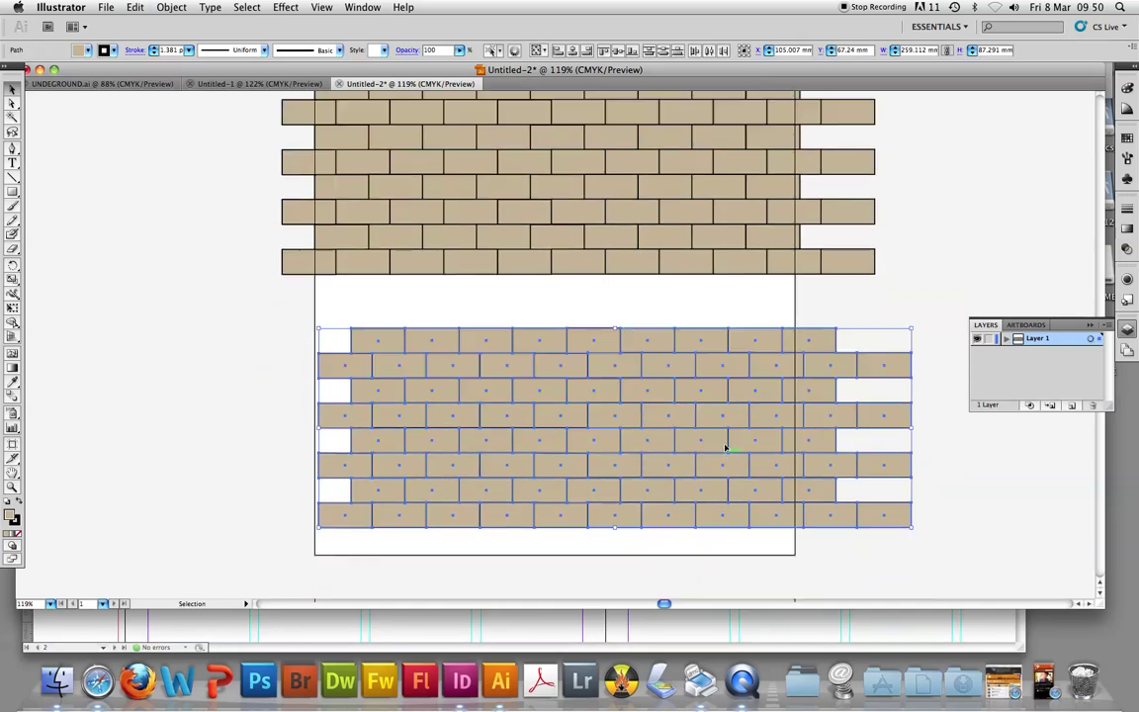
scroll(724, 421, up, 5)
drag(731, 427, 694, 372)
click(761, 505)
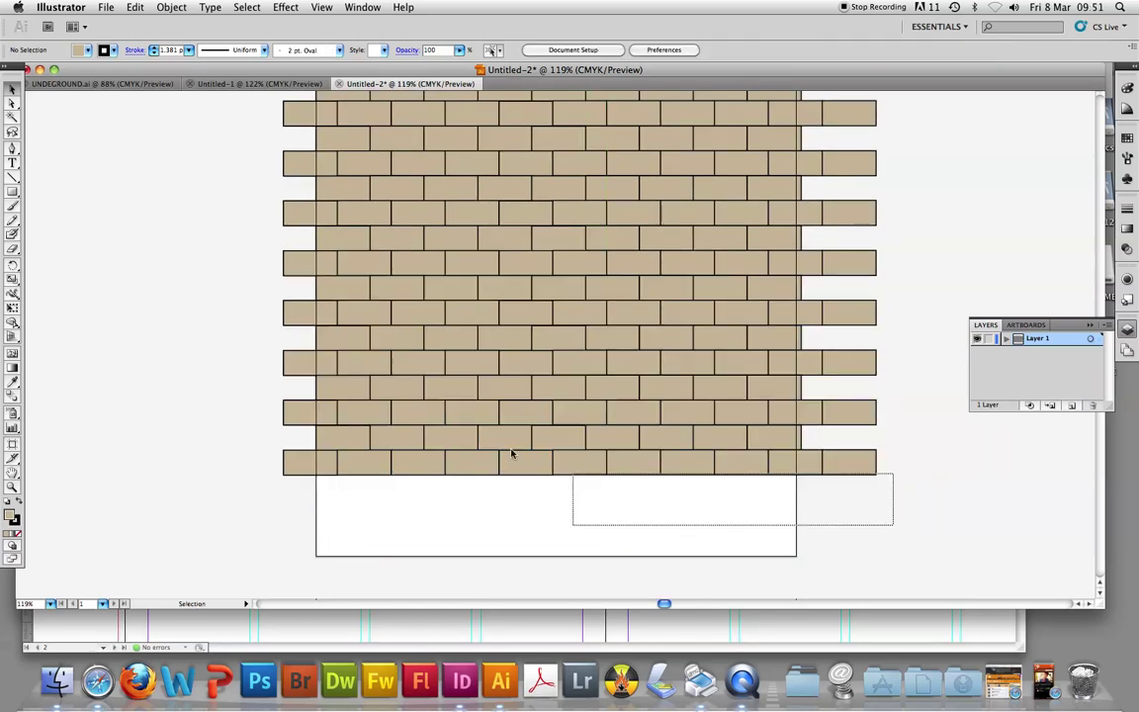
Step: Move the copied lower rows up so they sit just under the wall
drag(893, 527, 255, 368)
mouse_move(622, 444)
mouse_down()
mouse_move(598, 377)
mouse_move(652, 572)
mouse_up()
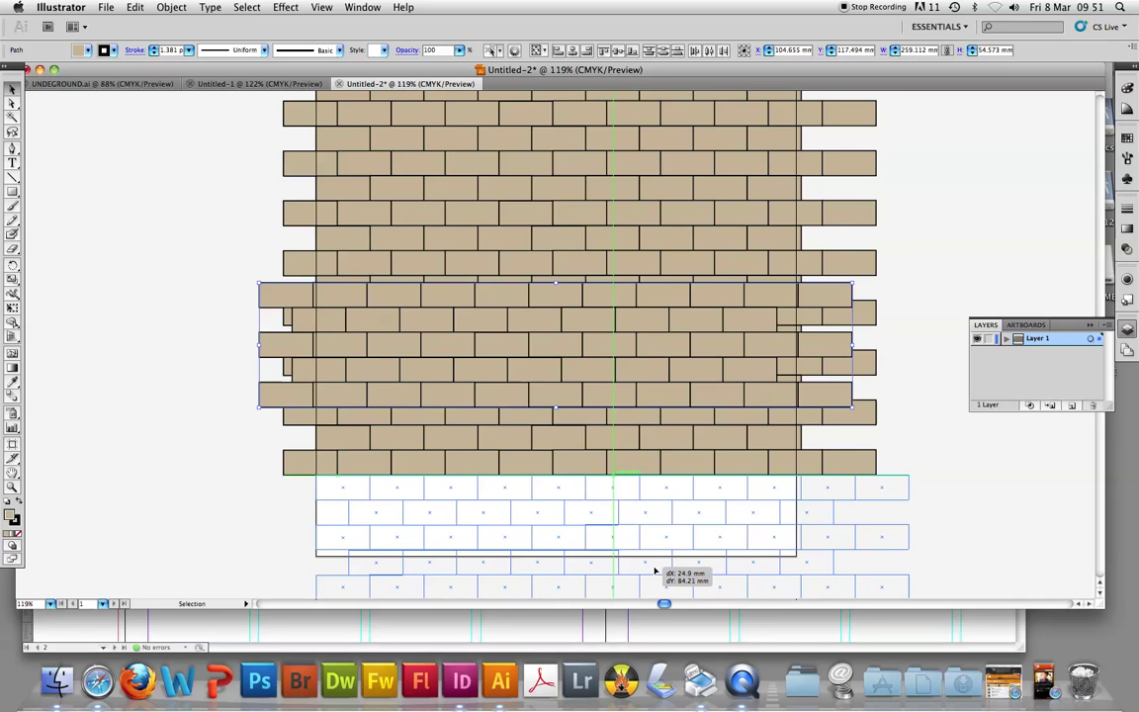
drag(652, 572, 655, 499)
scroll(644, 520, down, 8)
scroll(780, 499, up, 8)
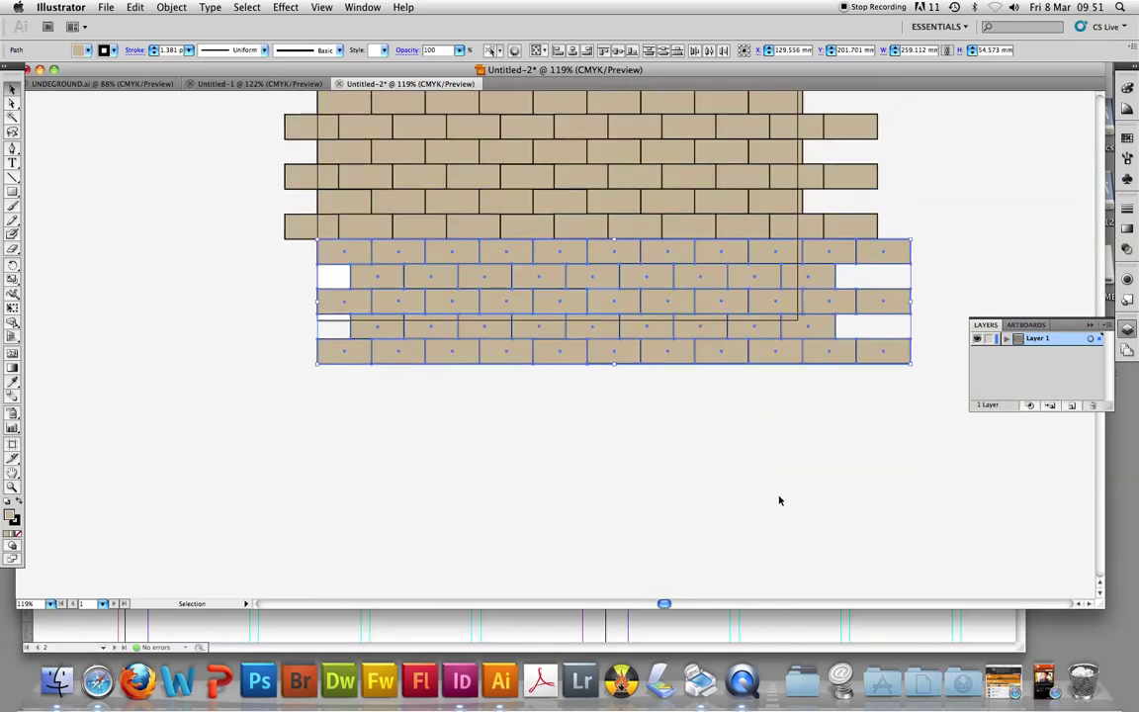
click(445, 435)
click(350, 382)
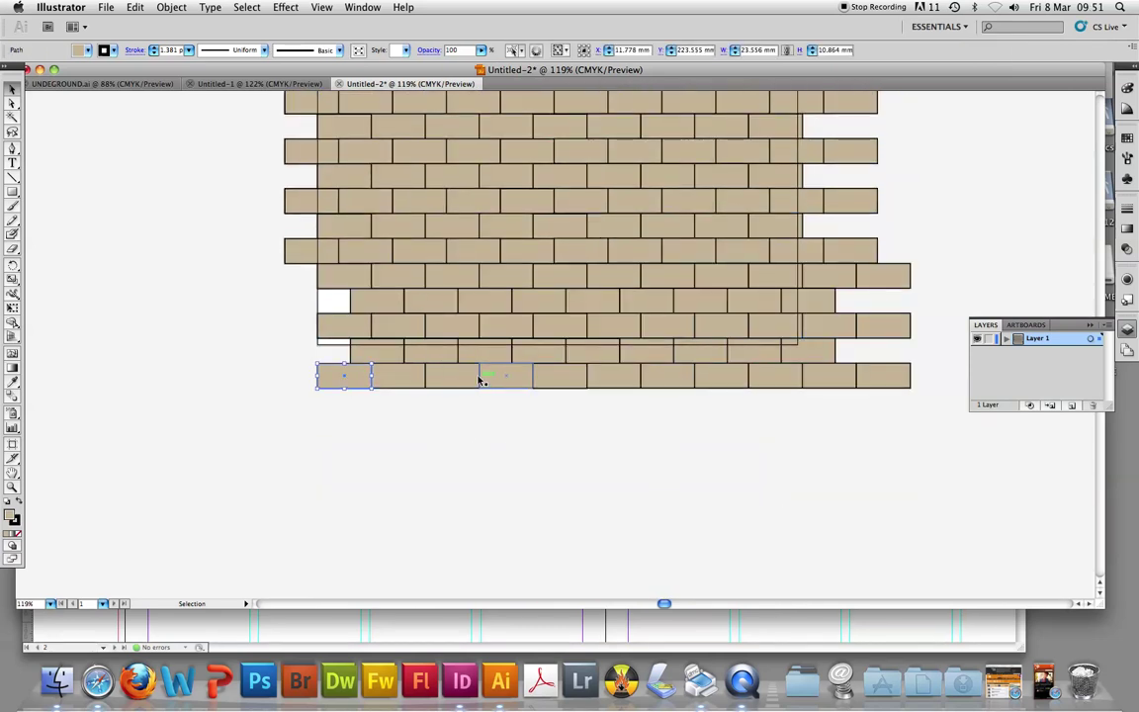
key(Delete)
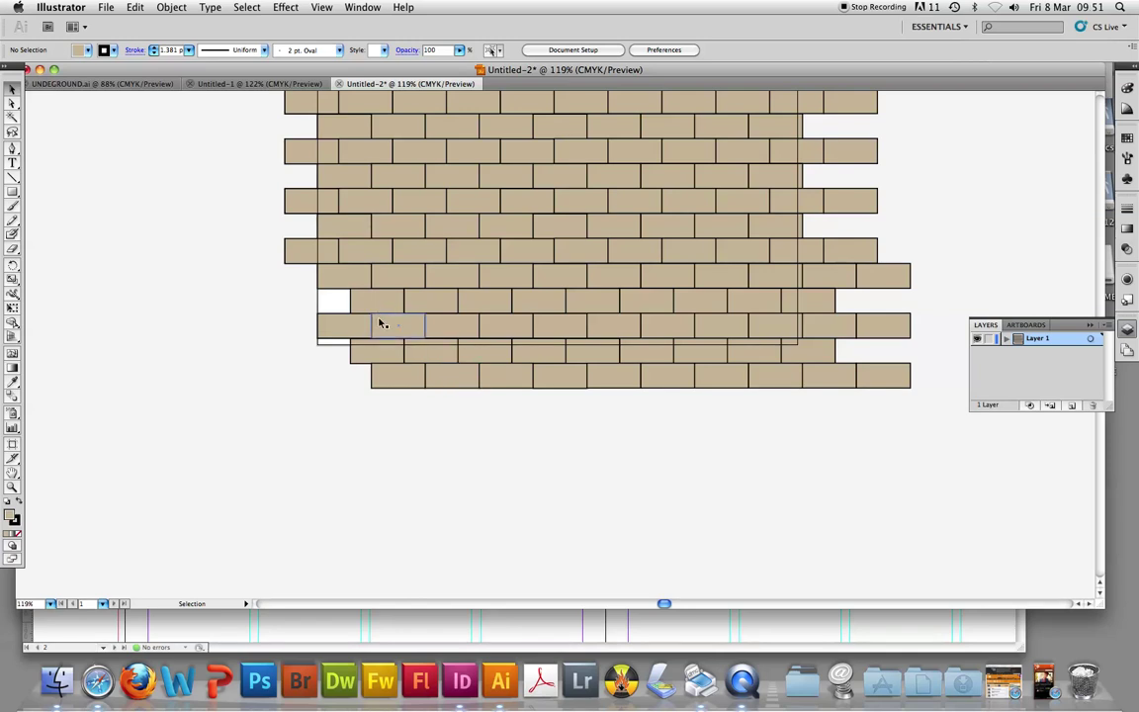
mouse_move(307, 295)
mouse_down()
mouse_move(872, 299)
mouse_move(780, 304)
mouse_up()
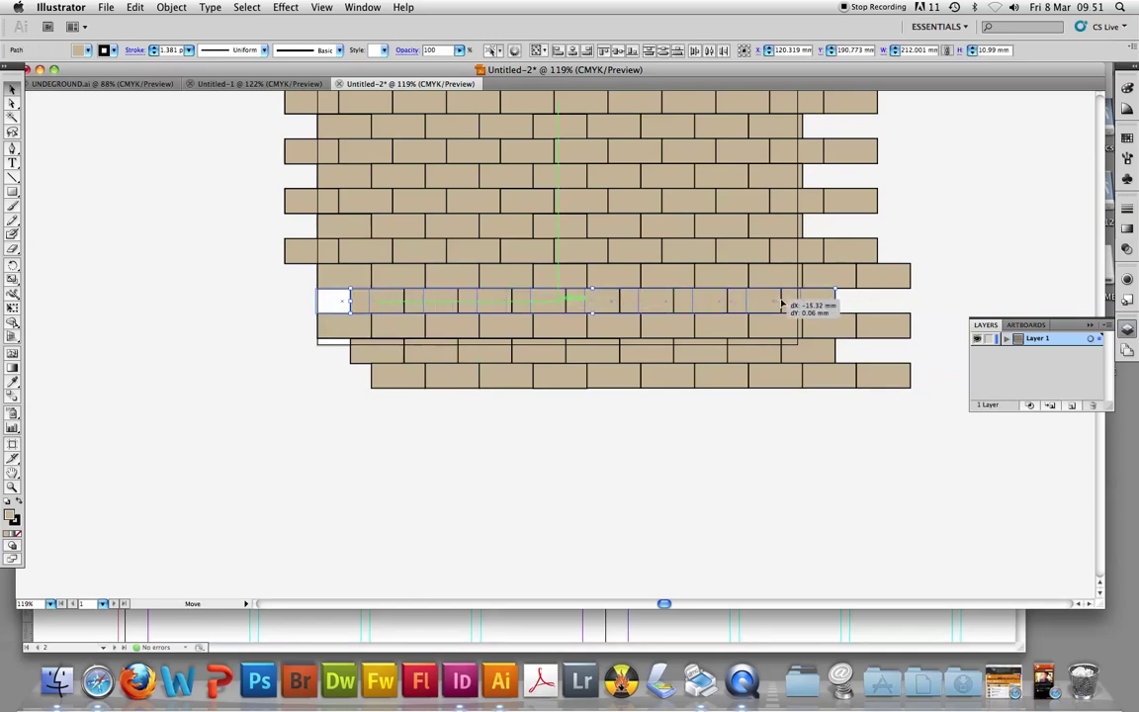
key(super+z)
key(super+z)
key(super+z)
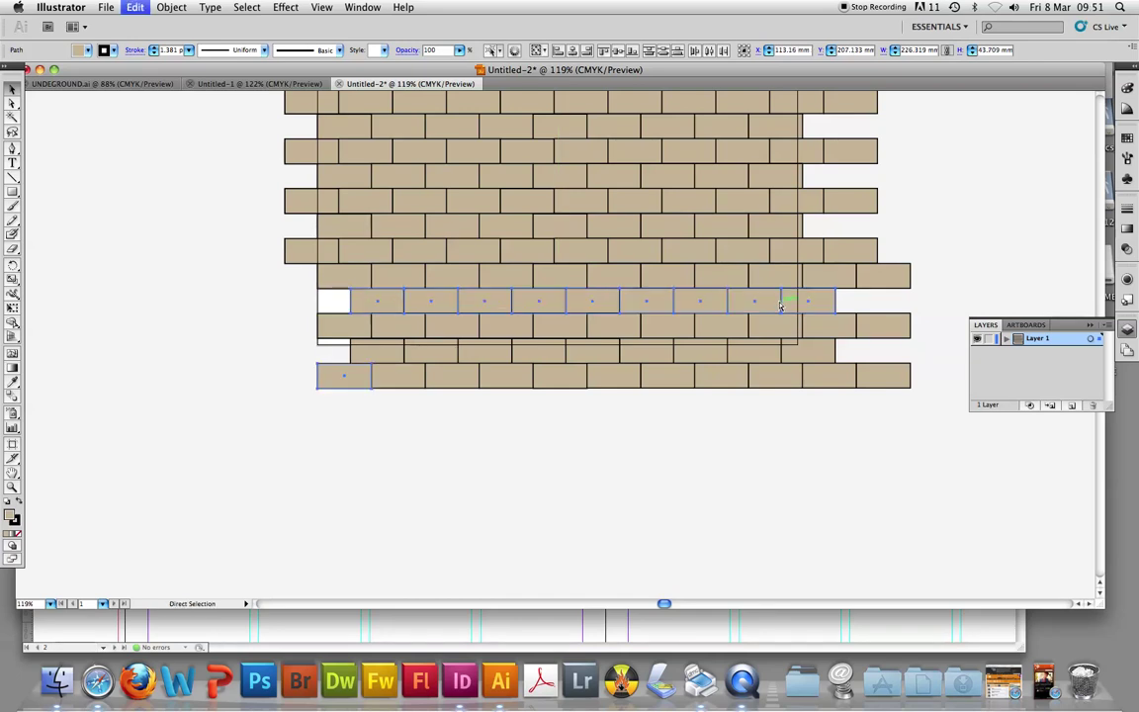
key(super+z)
key(shift+super+z)
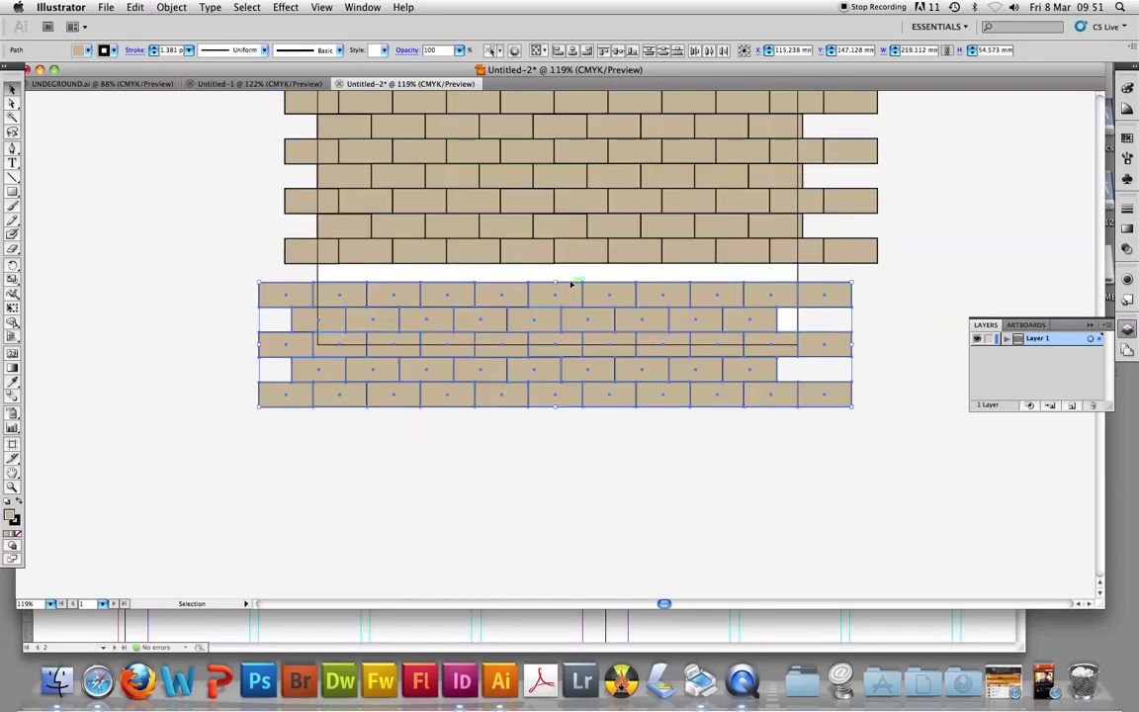
drag(553, 304, 611, 287)
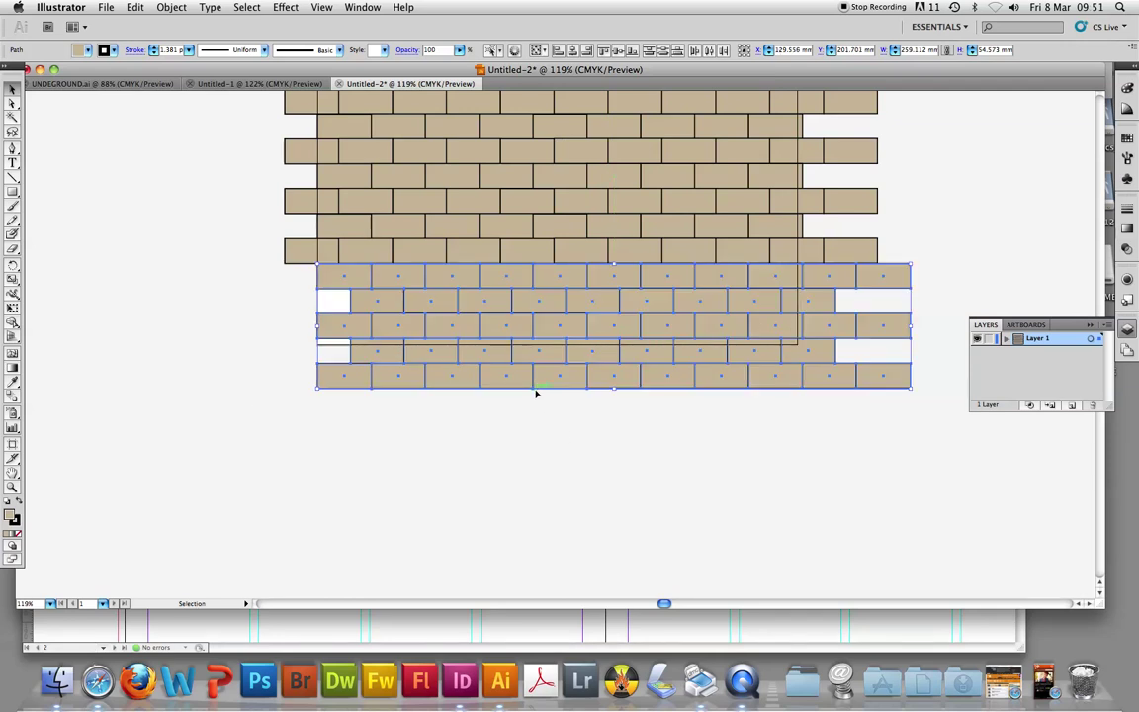
mouse_move(583, 362)
mouse_down()
mouse_move(550, 360)
mouse_move(550, 339)
mouse_up()
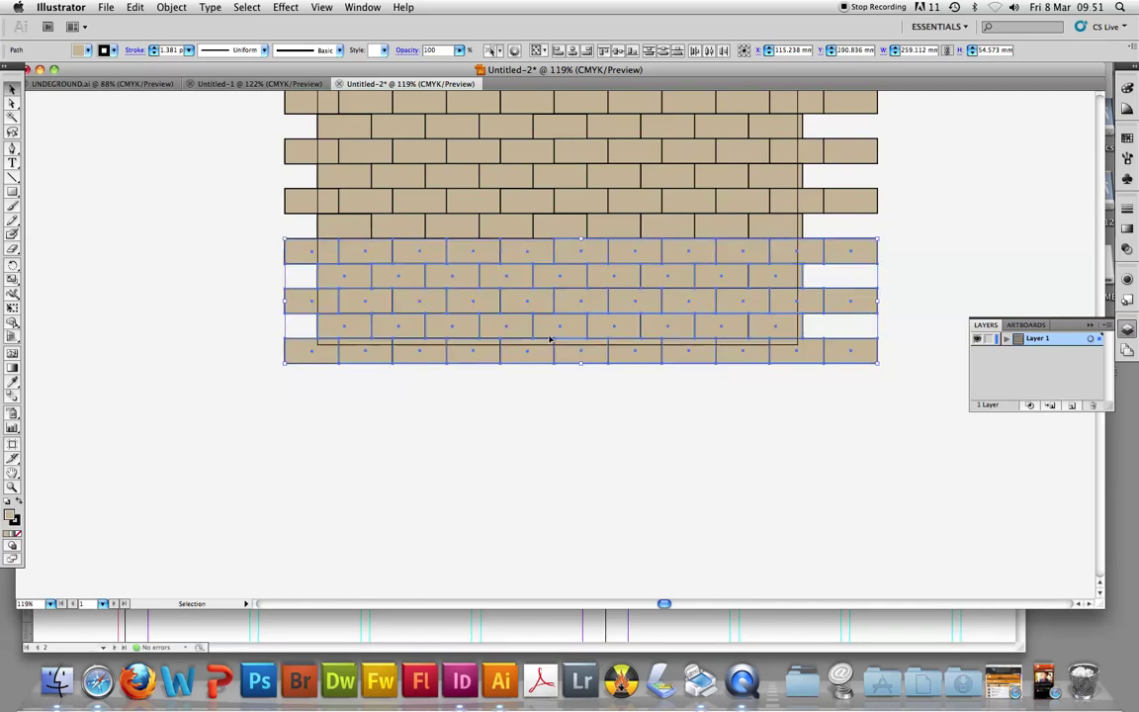
click(566, 421)
Step: Undo the offset rows and paste a copy of the wall rows below, nudged up to close the gap
key(super+z)
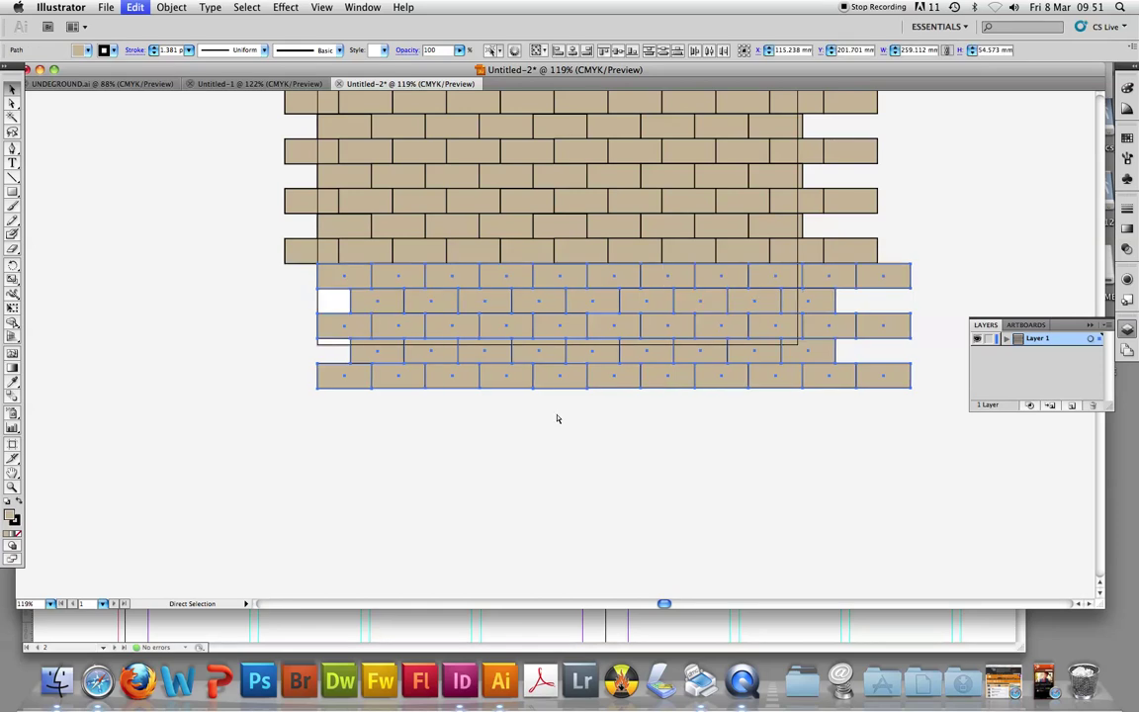
key(super+z)
click(294, 283)
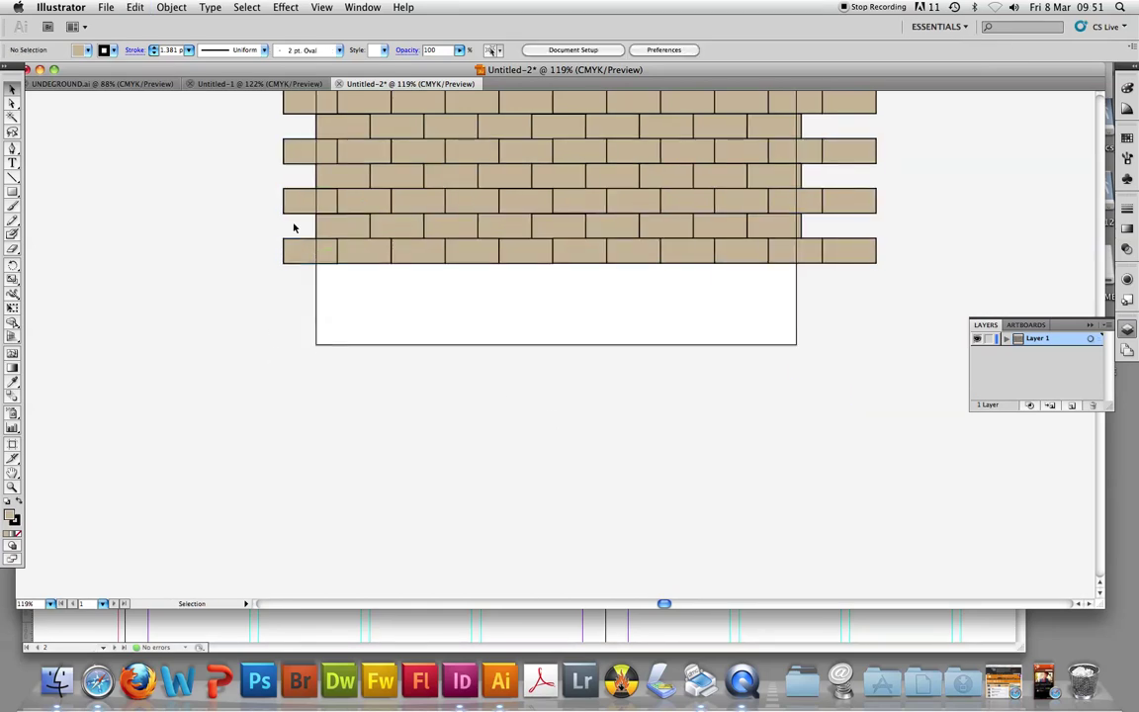
mouse_move(324, 188)
mouse_down()
mouse_move(676, 284)
mouse_move(356, 483)
mouse_move(882, 272)
mouse_move(876, 283)
mouse_up()
key(super+c)
key(super+v)
drag(641, 329, 661, 297)
key(Up)
key(Up)
click(758, 429)
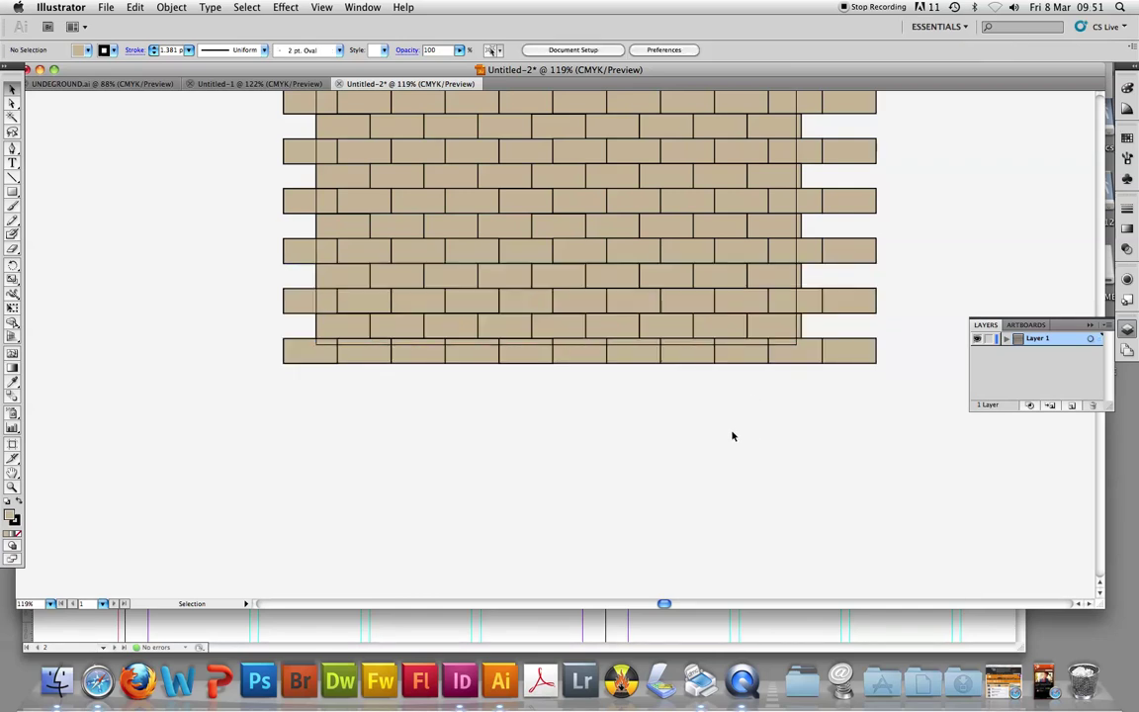
Step: Delete the protruding right-hand column of brick pieces
scroll(732, 435, up, 2)
scroll(736, 445, up, 2)
scroll(790, 455, up, 2)
drag(855, 540, 857, 129)
key(Delete)
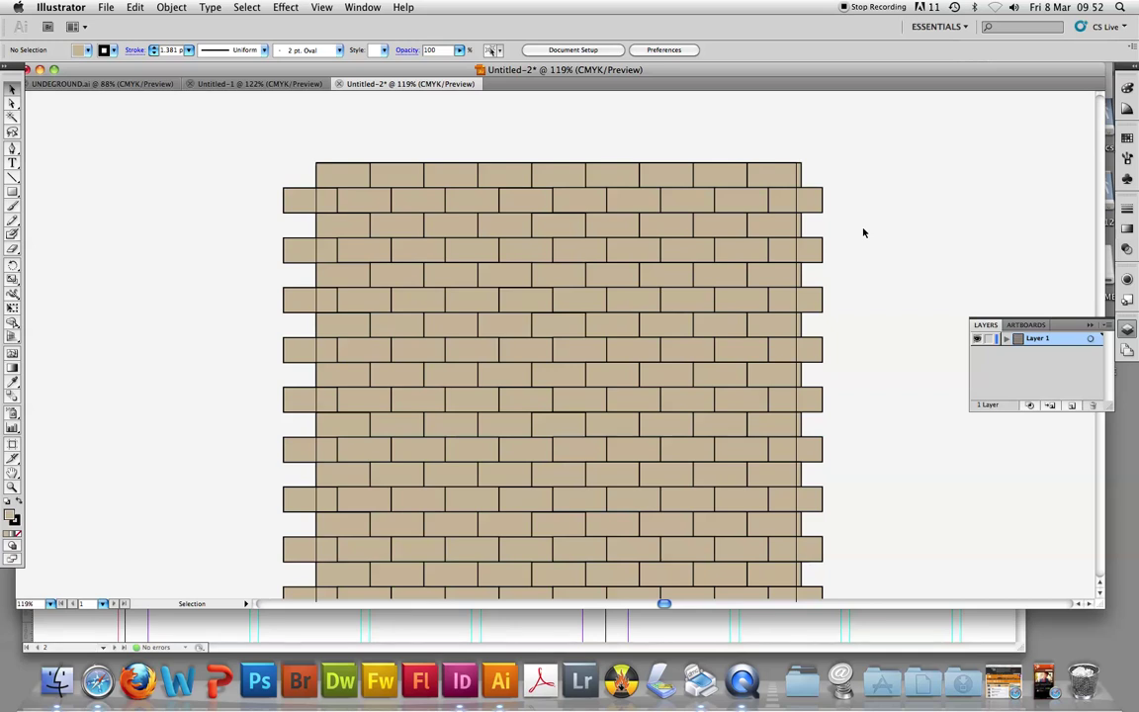
click(582, 302)
Step: Shift-select several scattered bricks across the wall
scroll(580, 297, down, 1)
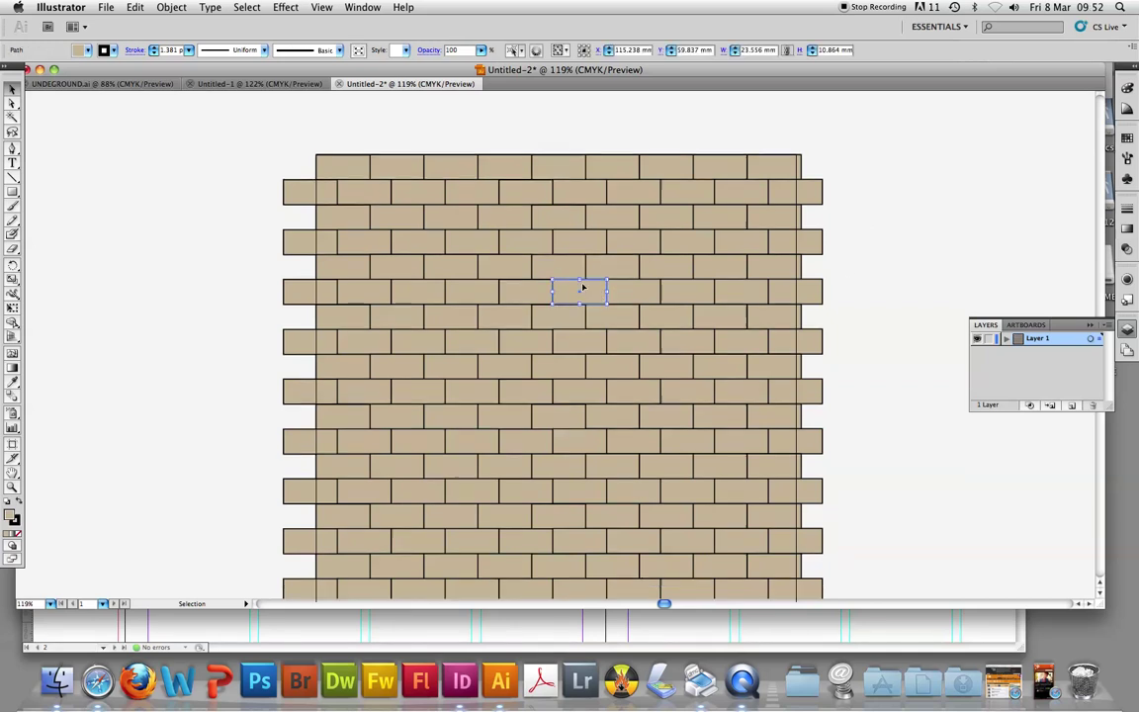
scroll(534, 326, down, 3)
shift+click(415, 359)
shift+click(687, 457)
shift+click(735, 361)
shift+click(703, 184)
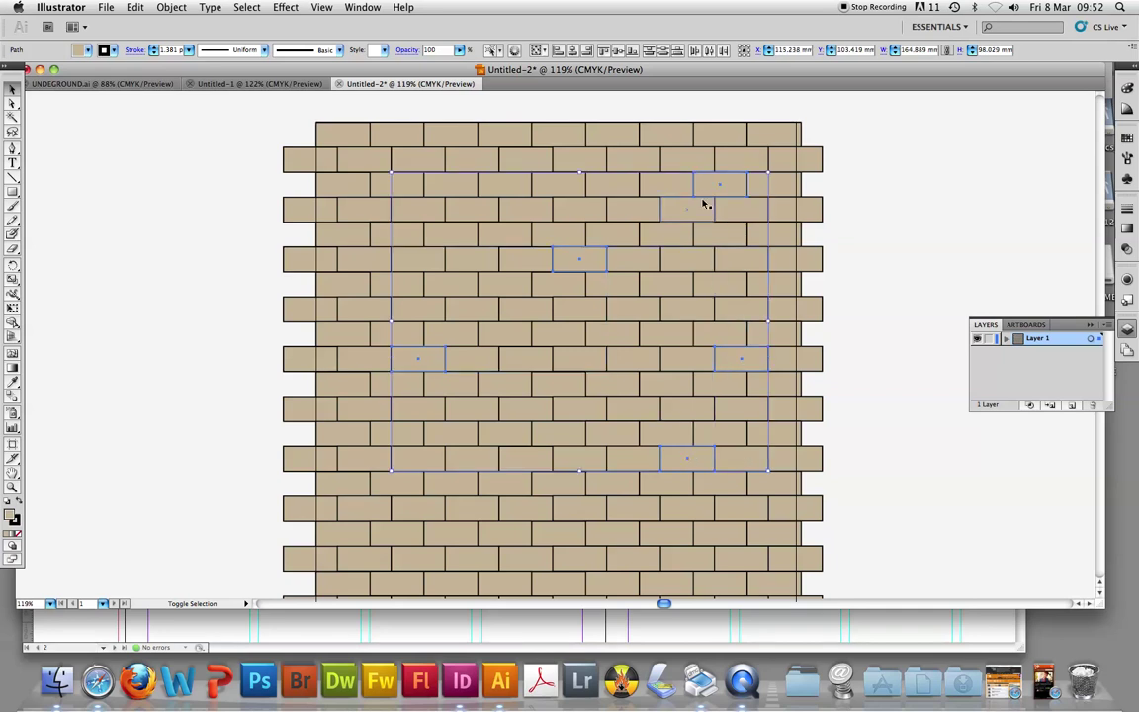
shift+click(555, 394)
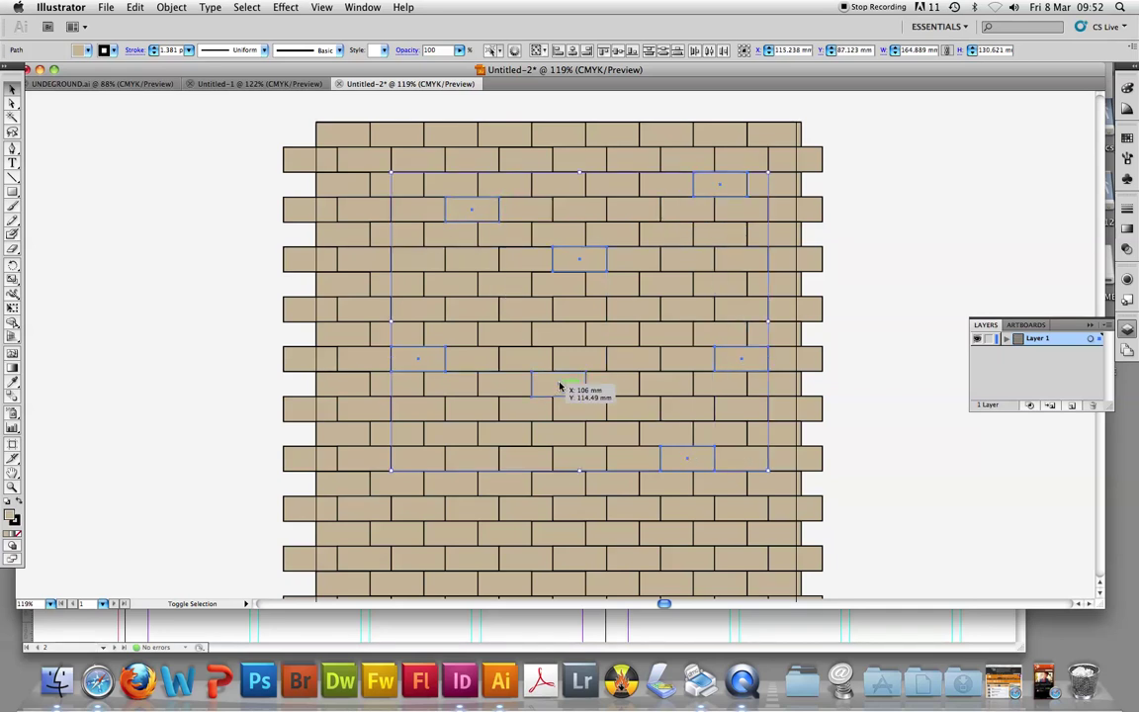
shift+click(413, 532)
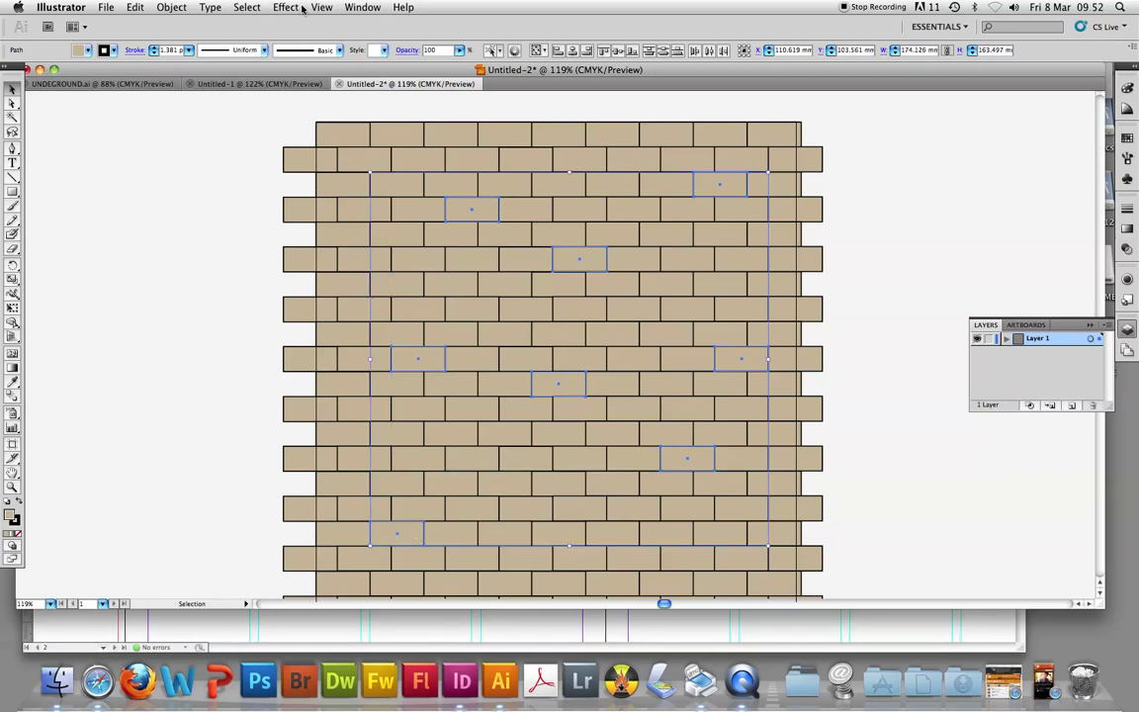
Step: Apply 3D Extrude & Bevel from Front, tilted to 6°, 5°, 1°
click(295, 7)
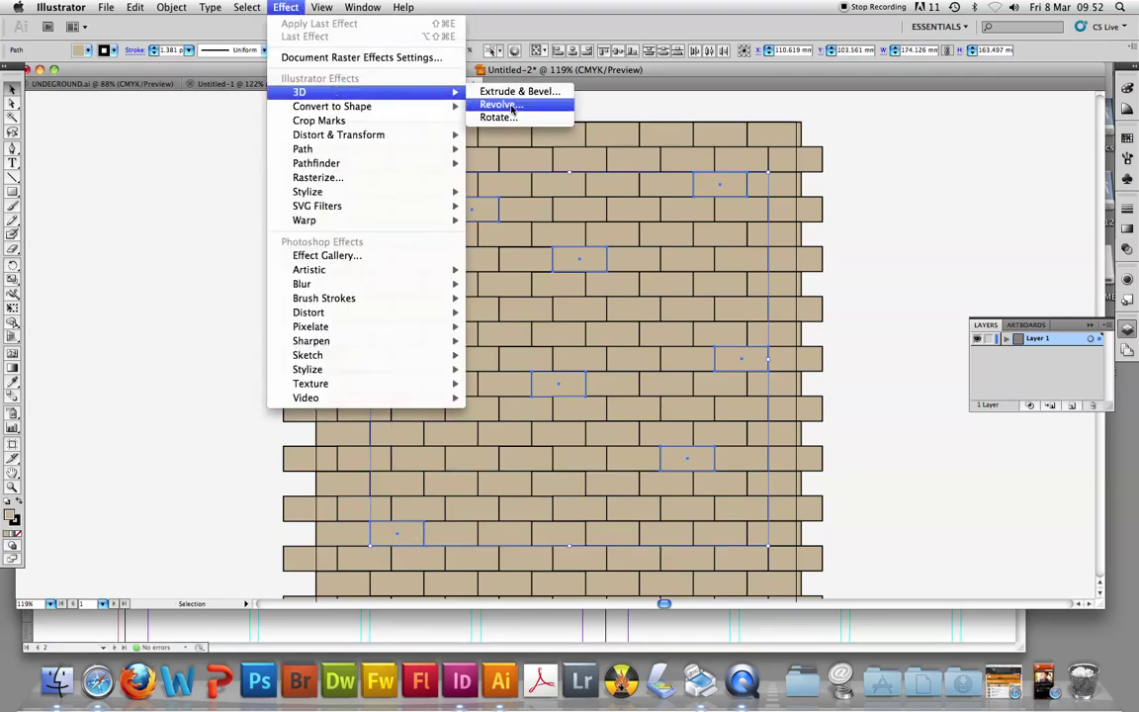
click(512, 95)
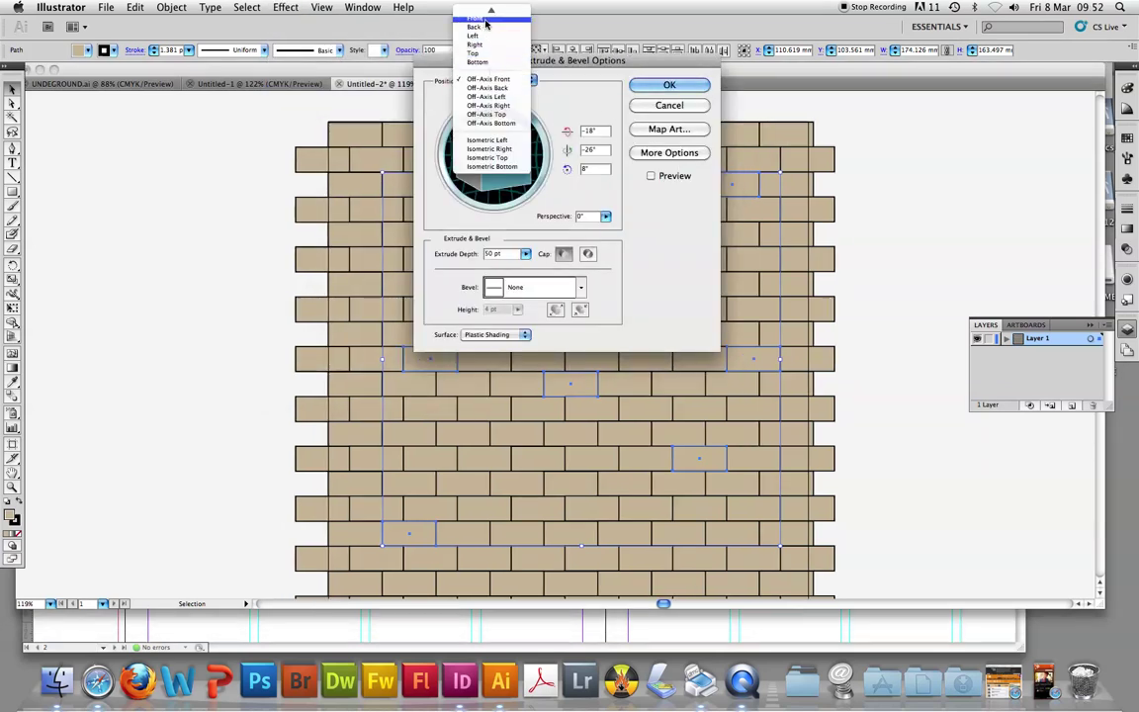
click(495, 20)
drag(498, 149, 495, 146)
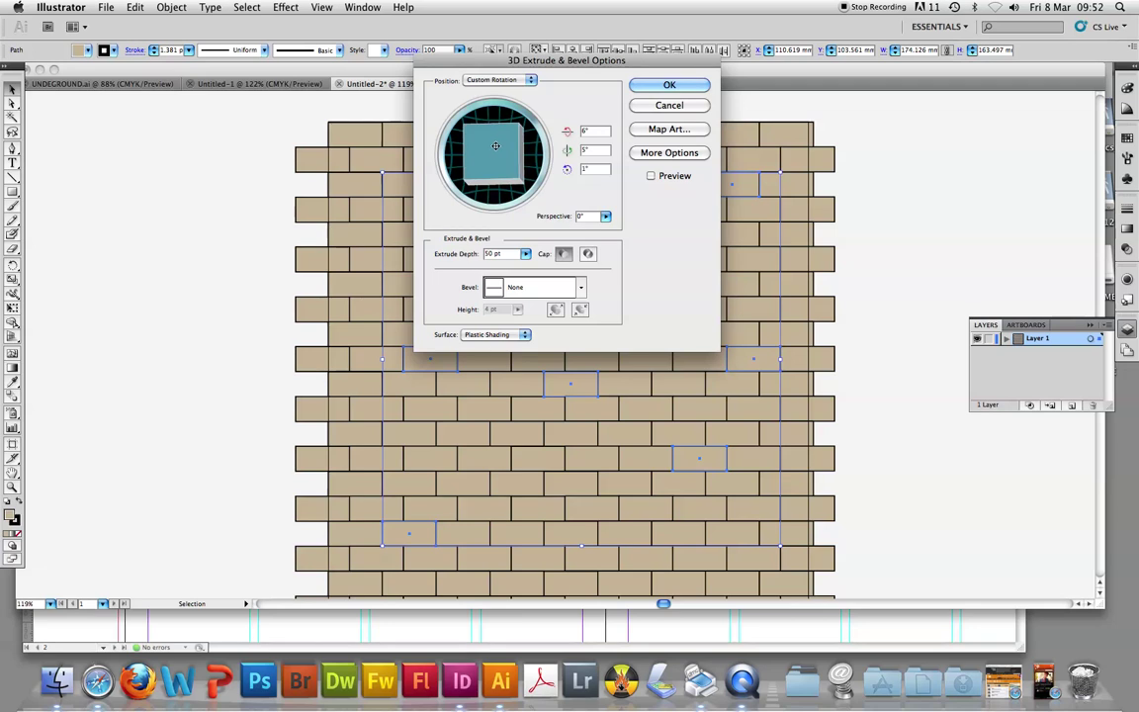
click(651, 176)
click(670, 87)
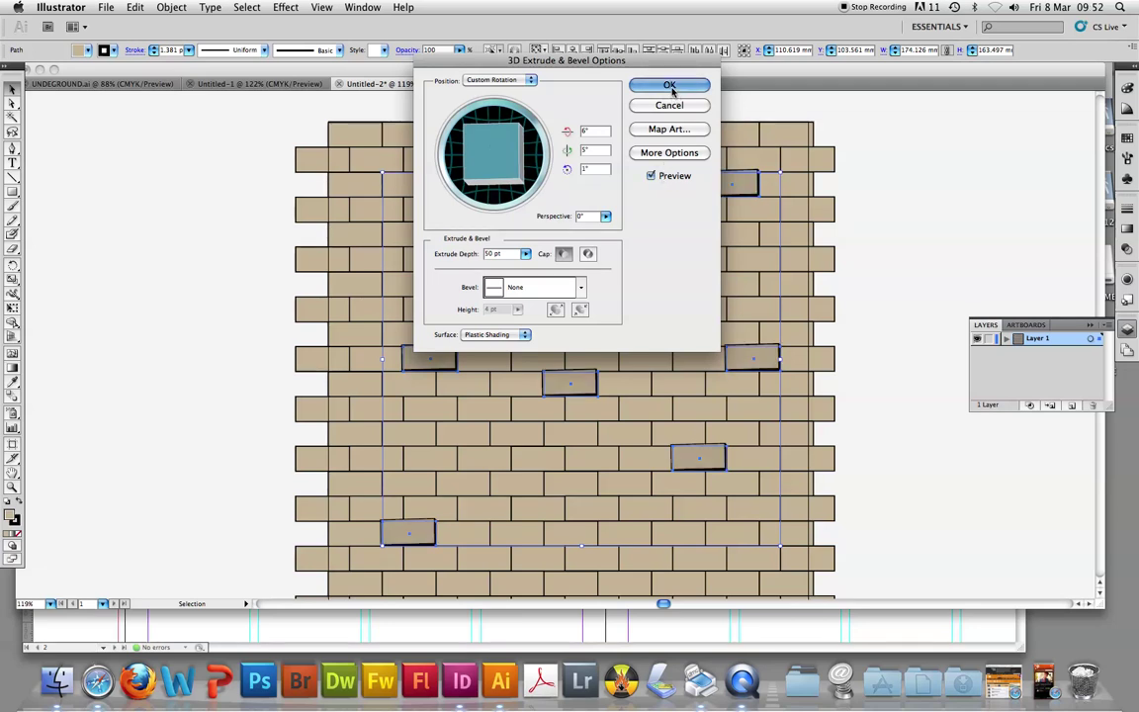
click(291, 209)
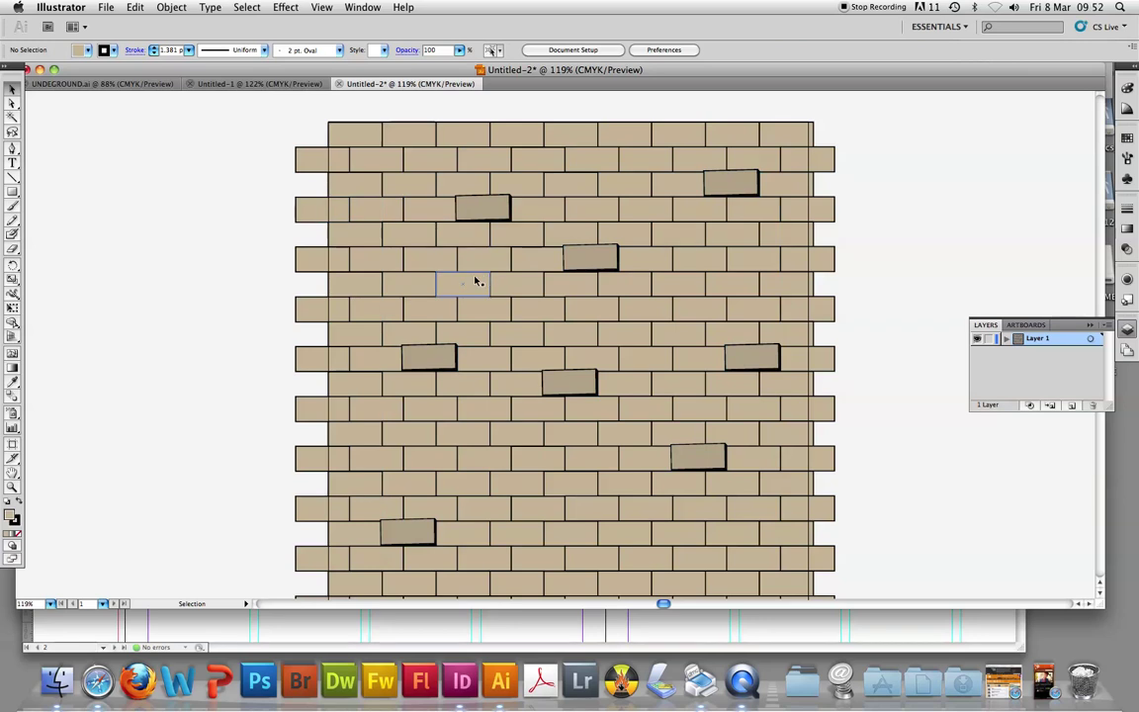
Step: Select six more scattered plain bricks across the wall
click(404, 281)
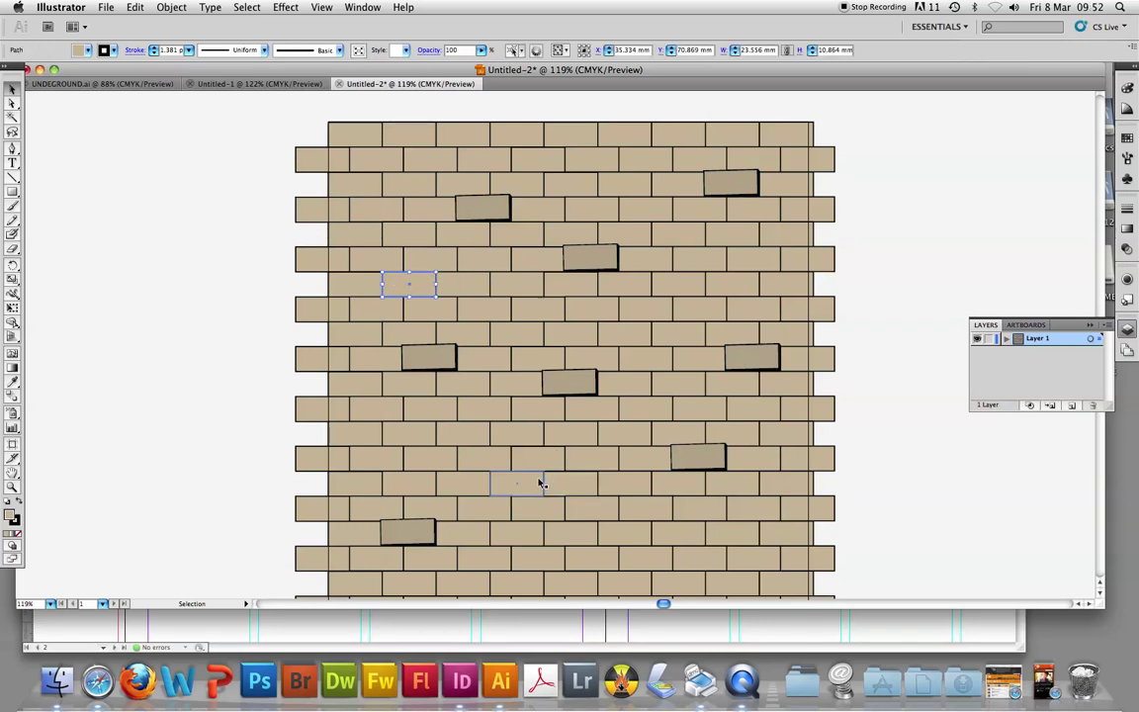
shift+click(535, 486)
shift+click(643, 508)
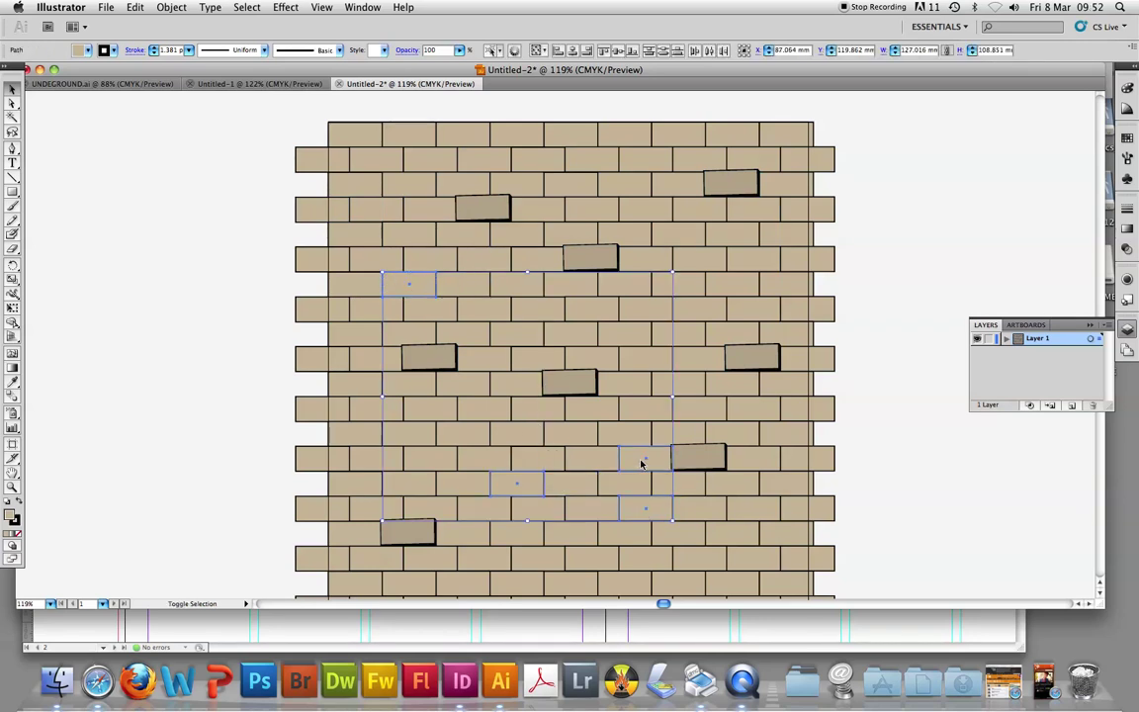
shift+click(717, 257)
shift+click(737, 213)
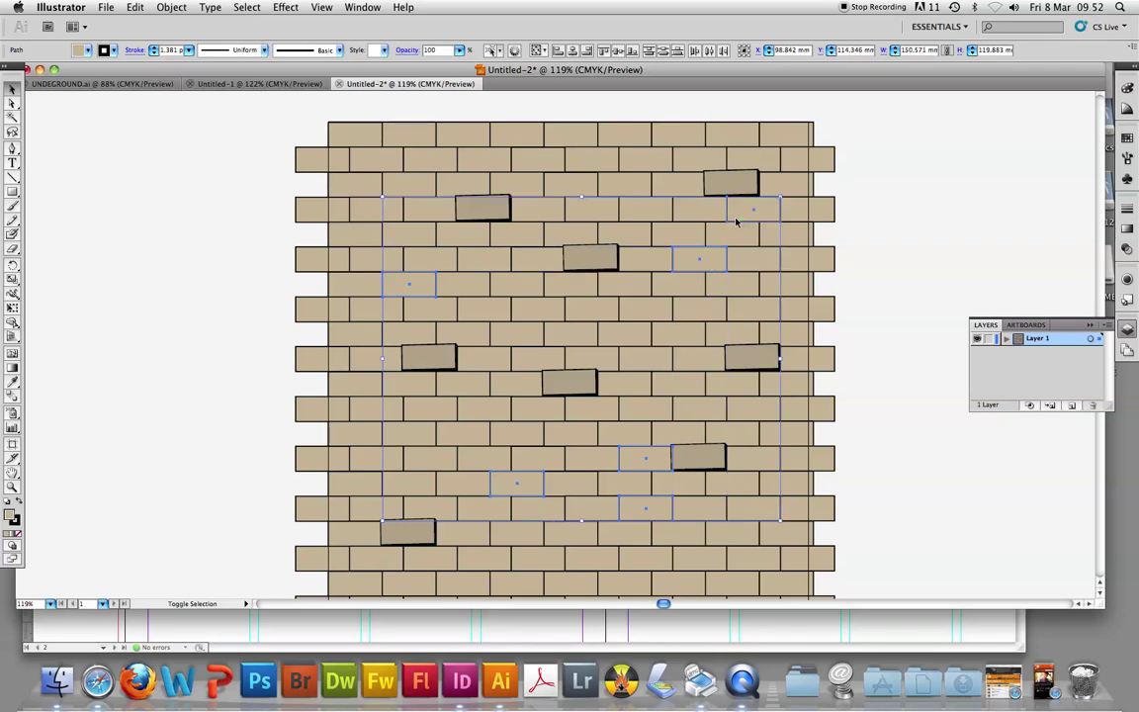
shift+click(606, 168)
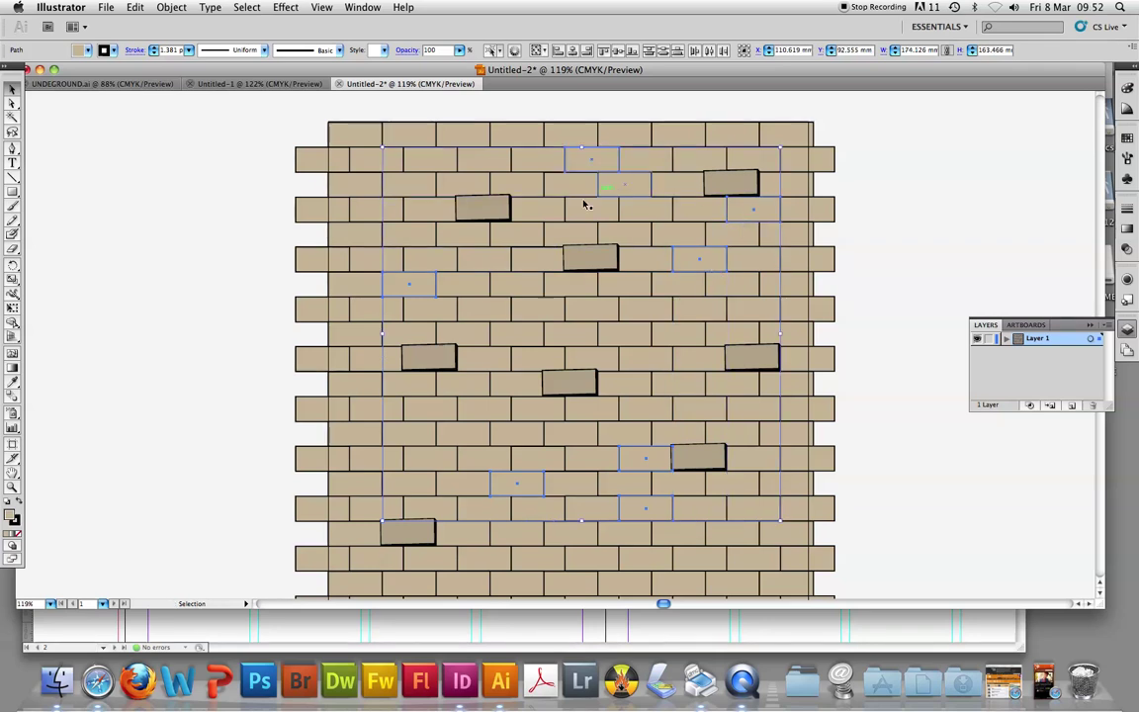
Step: Extrude the selected bricks with 3D Extrude & Bevel at a subtle 3°, -7°, 1° tilt
click(286, 6)
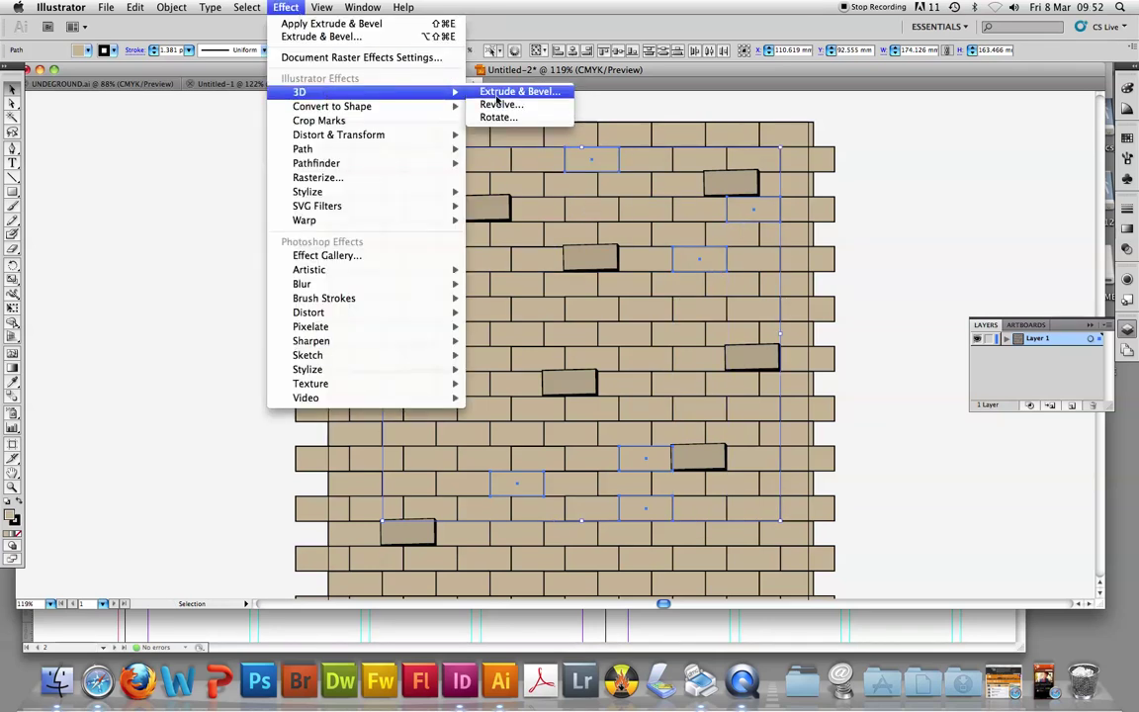
mouse_move(300, 92)
click(499, 91)
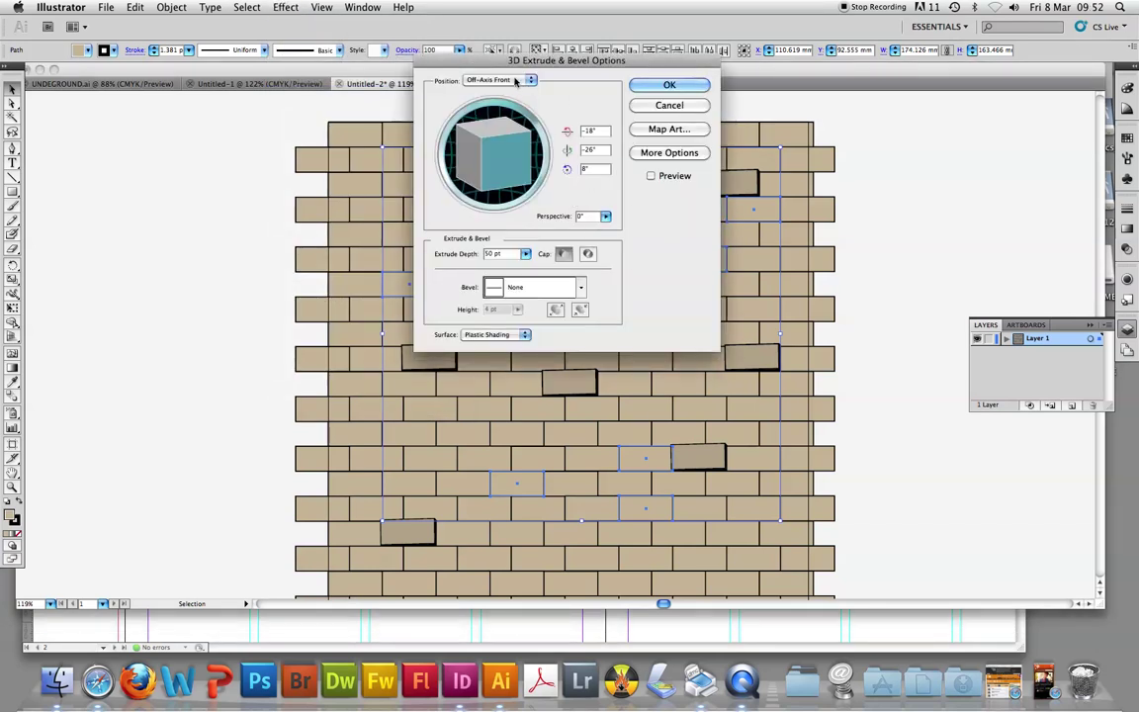
click(515, 81)
click(491, 28)
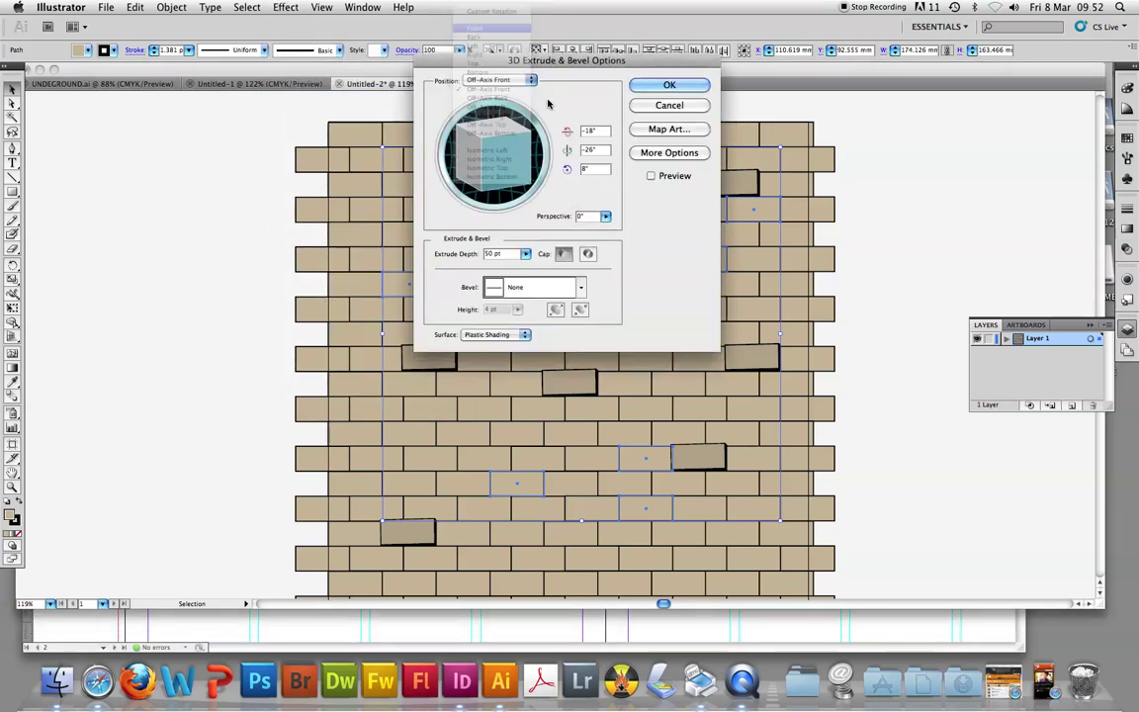
drag(509, 153, 540, 155)
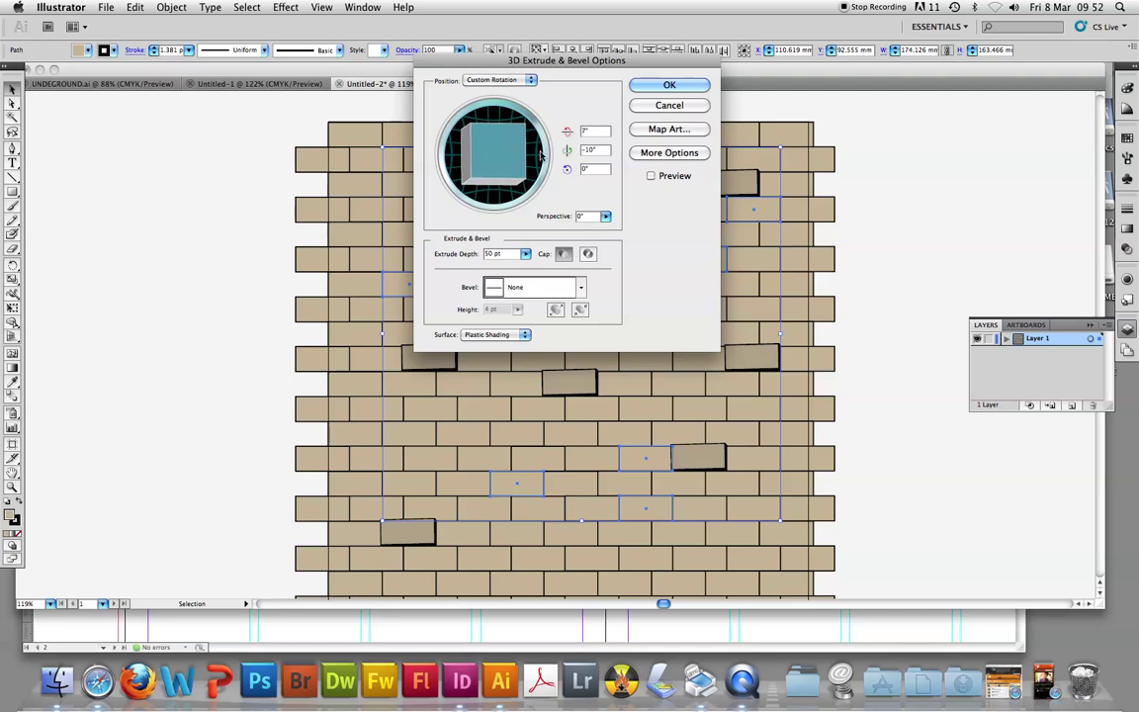
click(651, 176)
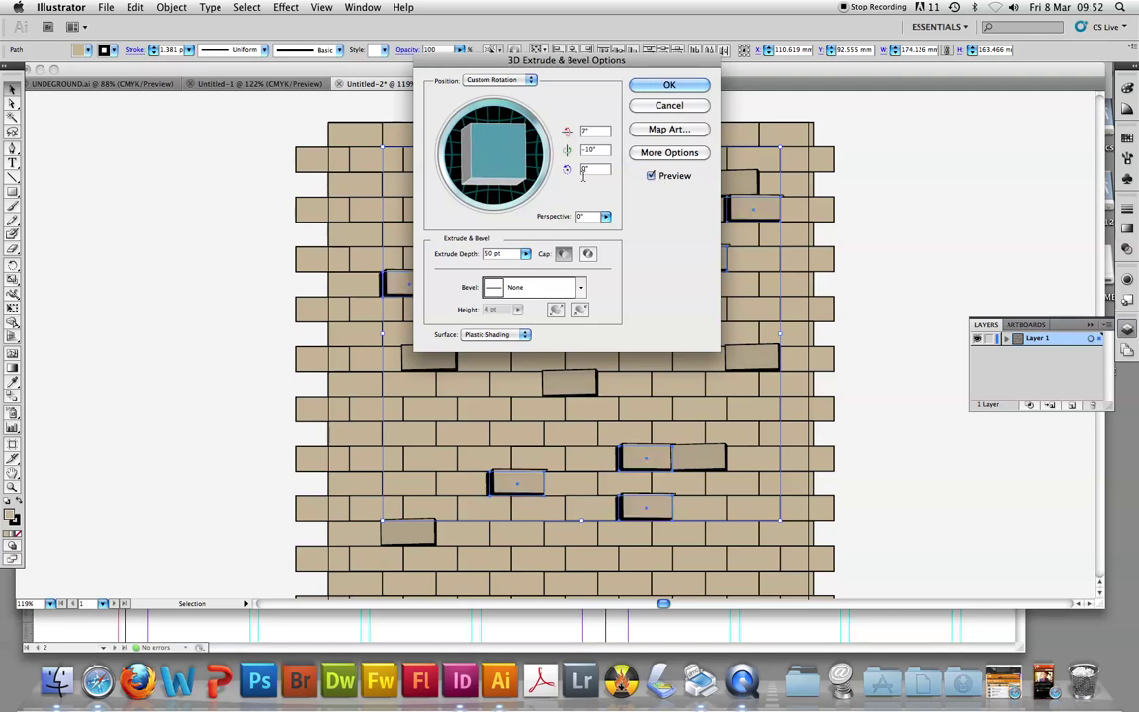
mouse_move(506, 156)
mouse_down()
mouse_move(518, 166)
mouse_move(506, 158)
mouse_up()
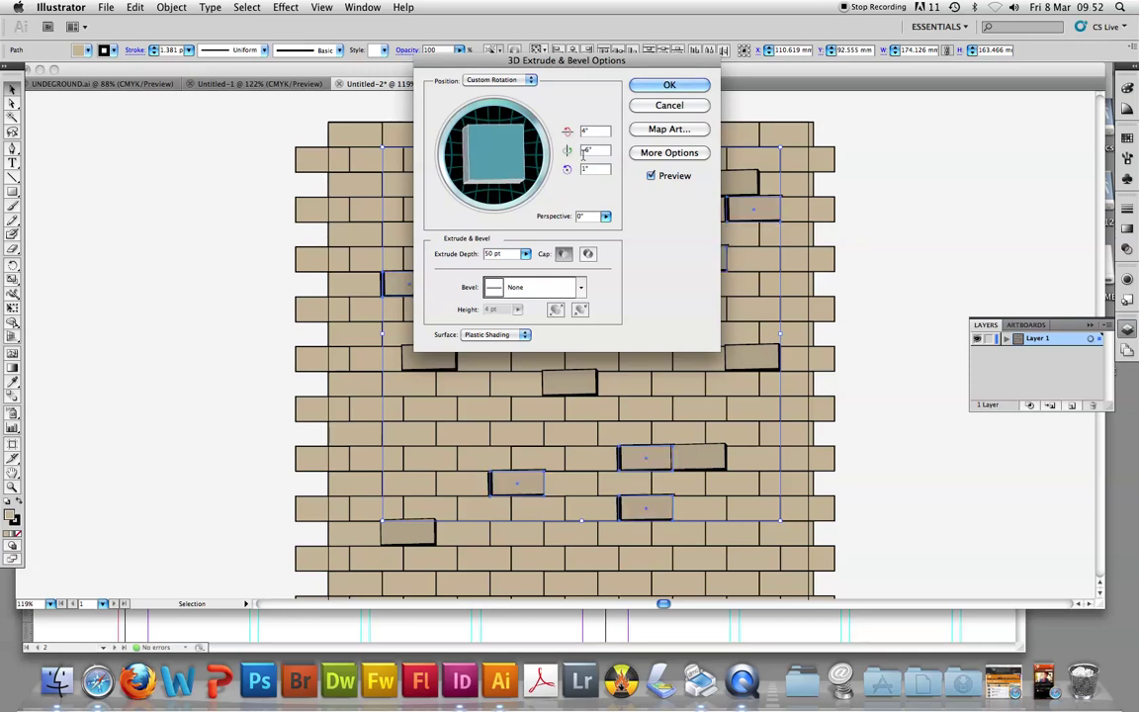
click(669, 85)
click(873, 178)
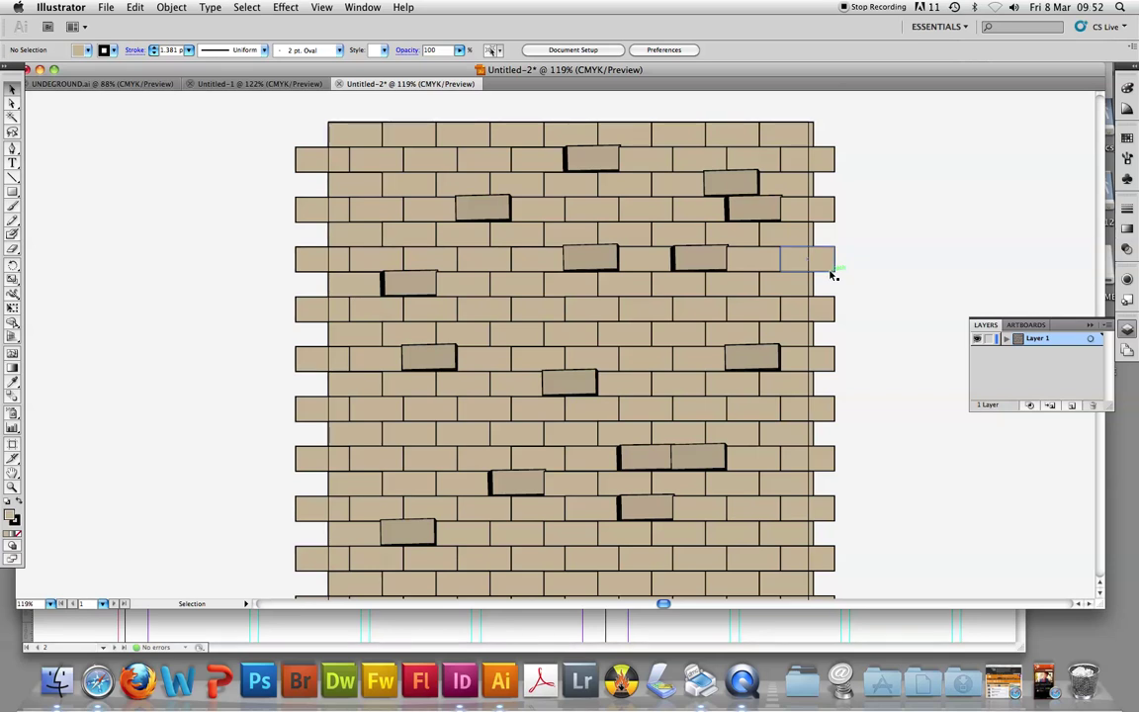
click(655, 311)
shift+click(625, 333)
shift+click(598, 318)
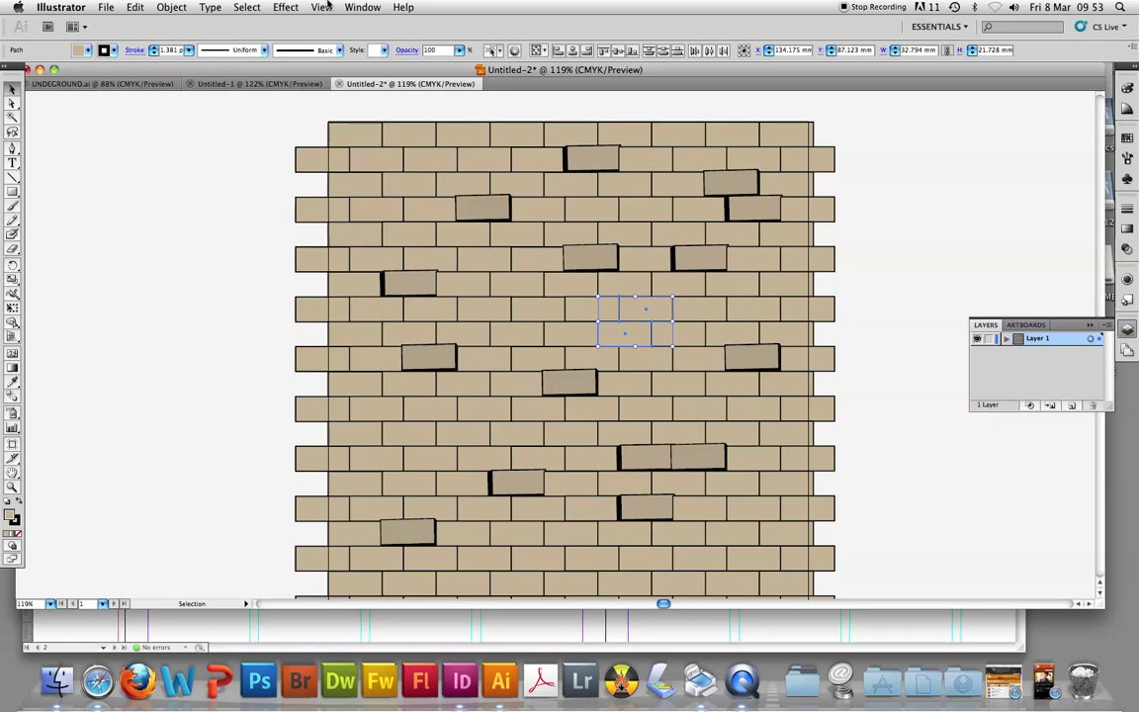
shift+click(573, 307)
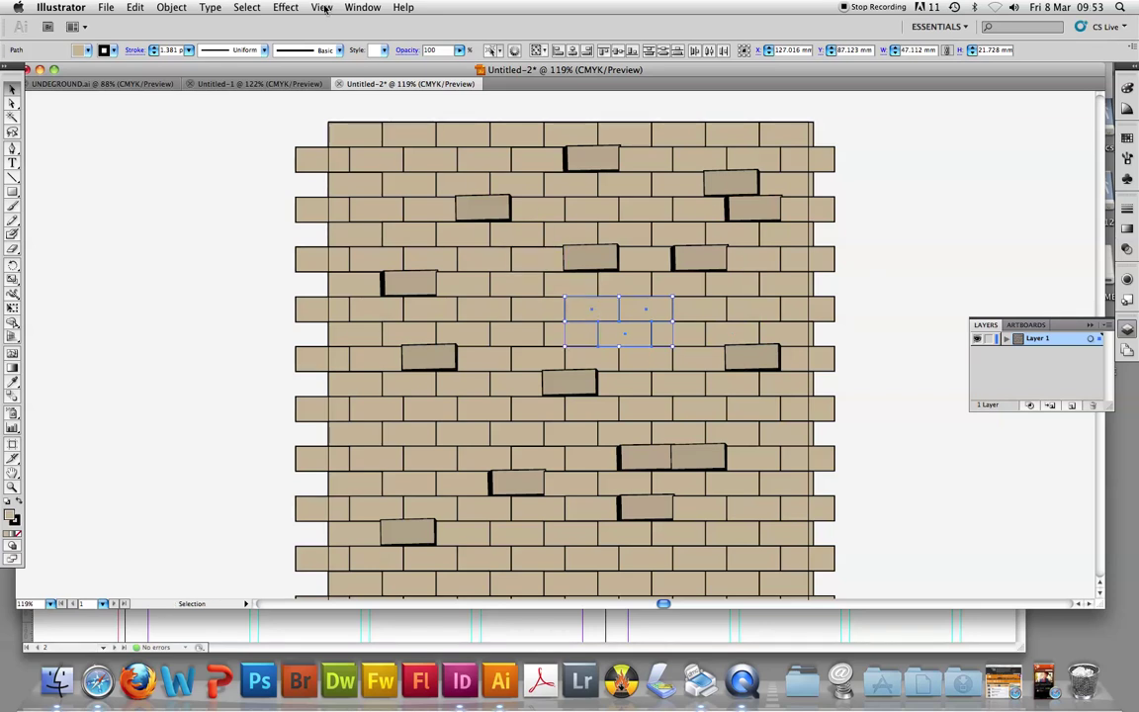
click(285, 7)
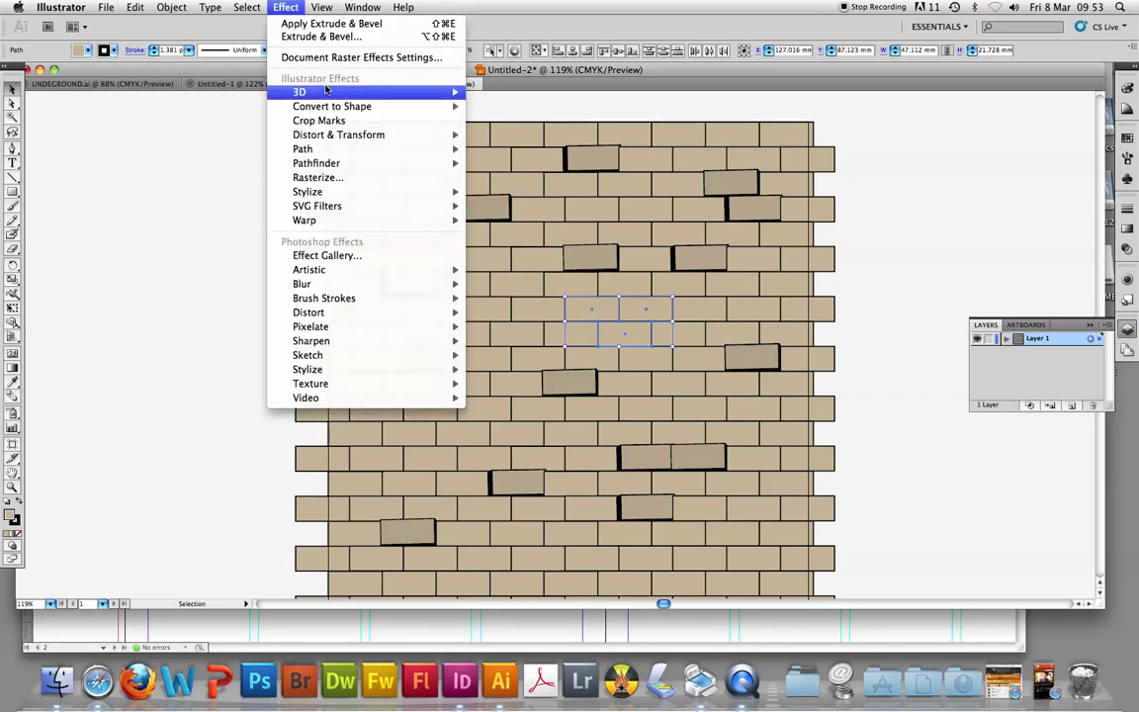
mouse_move(300, 92)
click(499, 91)
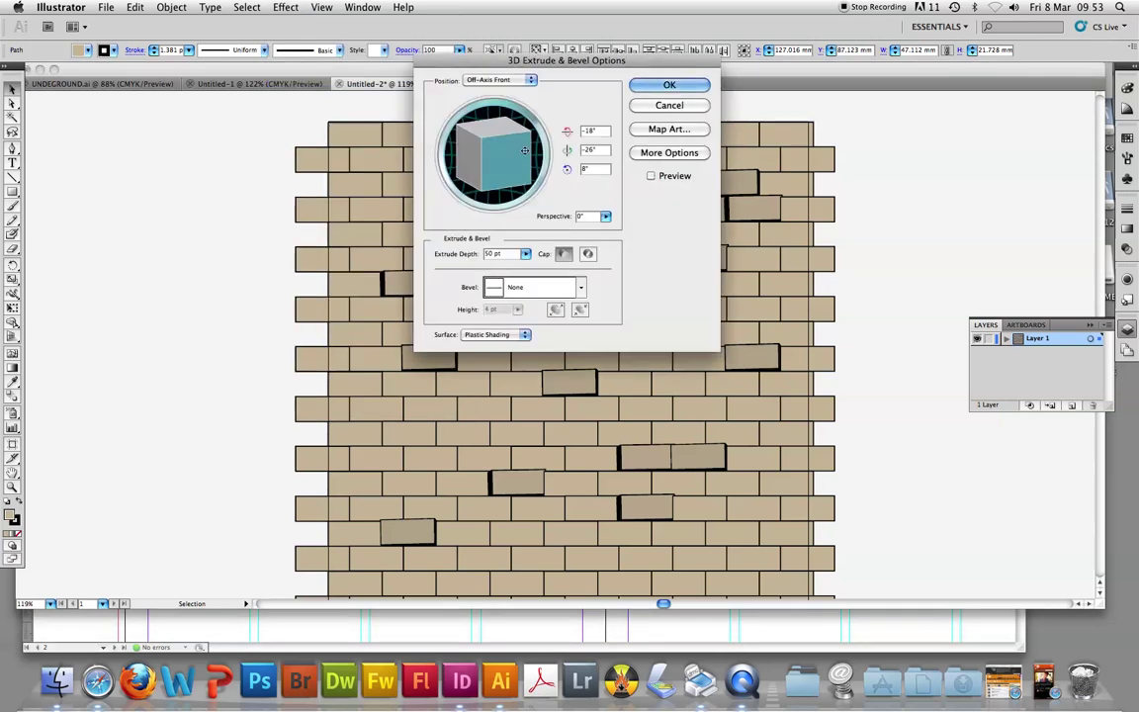
click(651, 176)
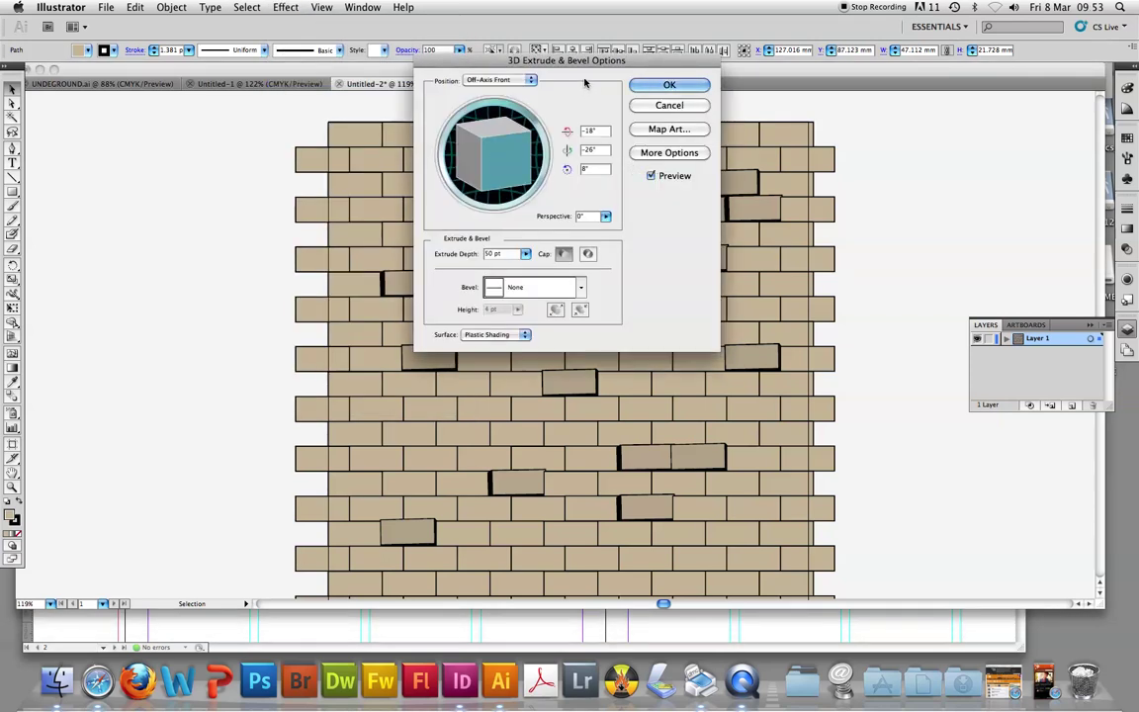
drag(587, 65, 295, 118)
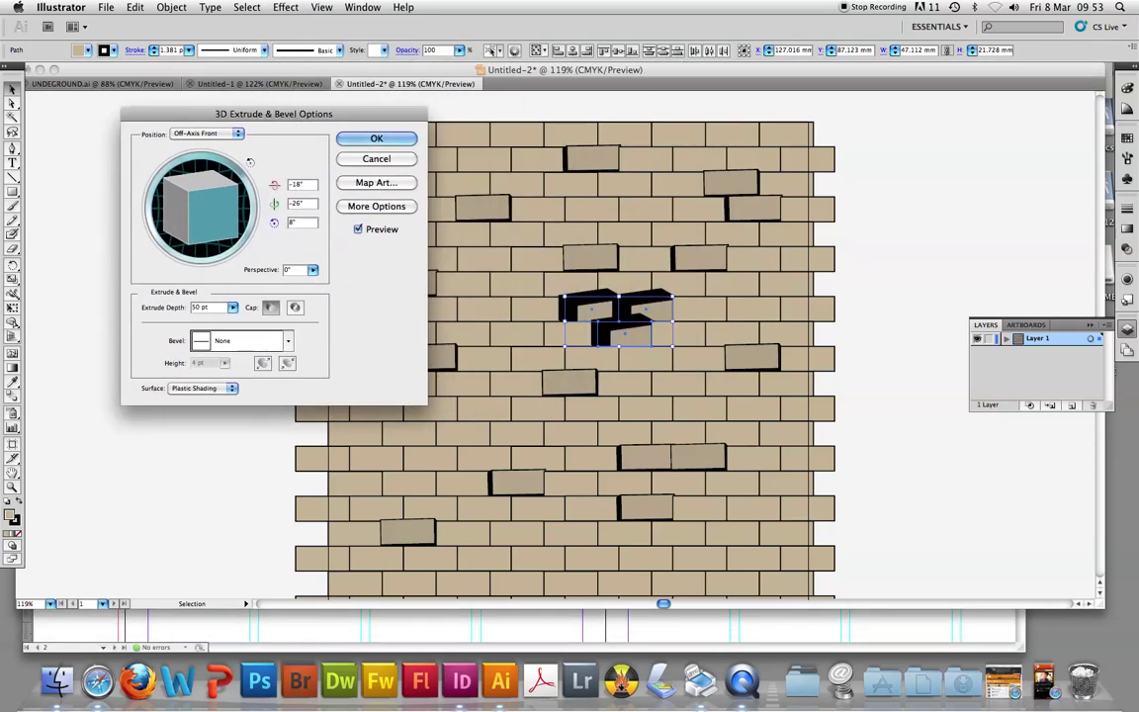
drag(187, 185, 202, 210)
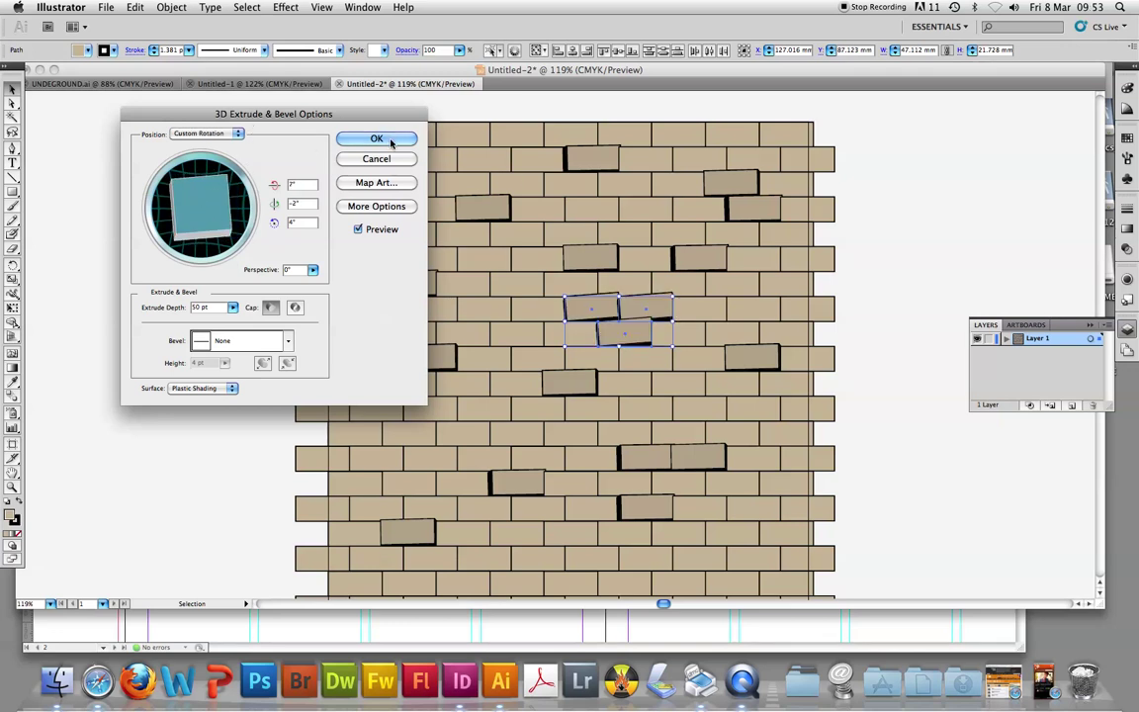
mouse_move(237, 225)
mouse_down()
mouse_move(244, 211)
mouse_move(320, 205)
mouse_up()
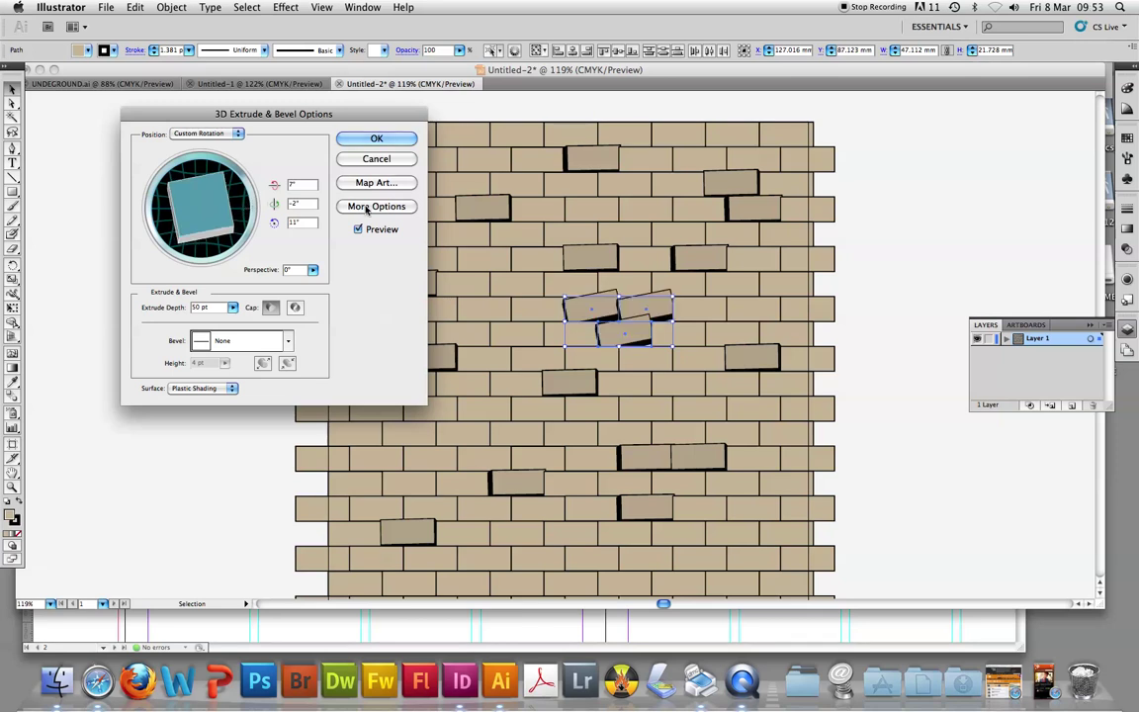
drag(263, 202, 242, 191)
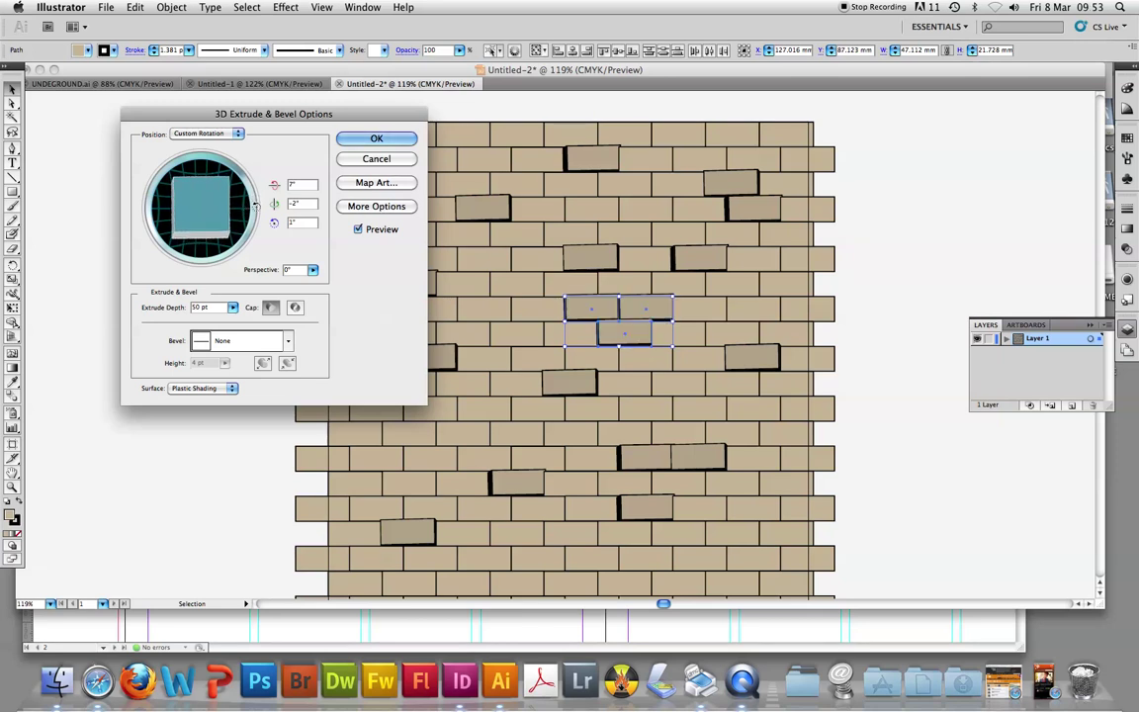
click(376, 138)
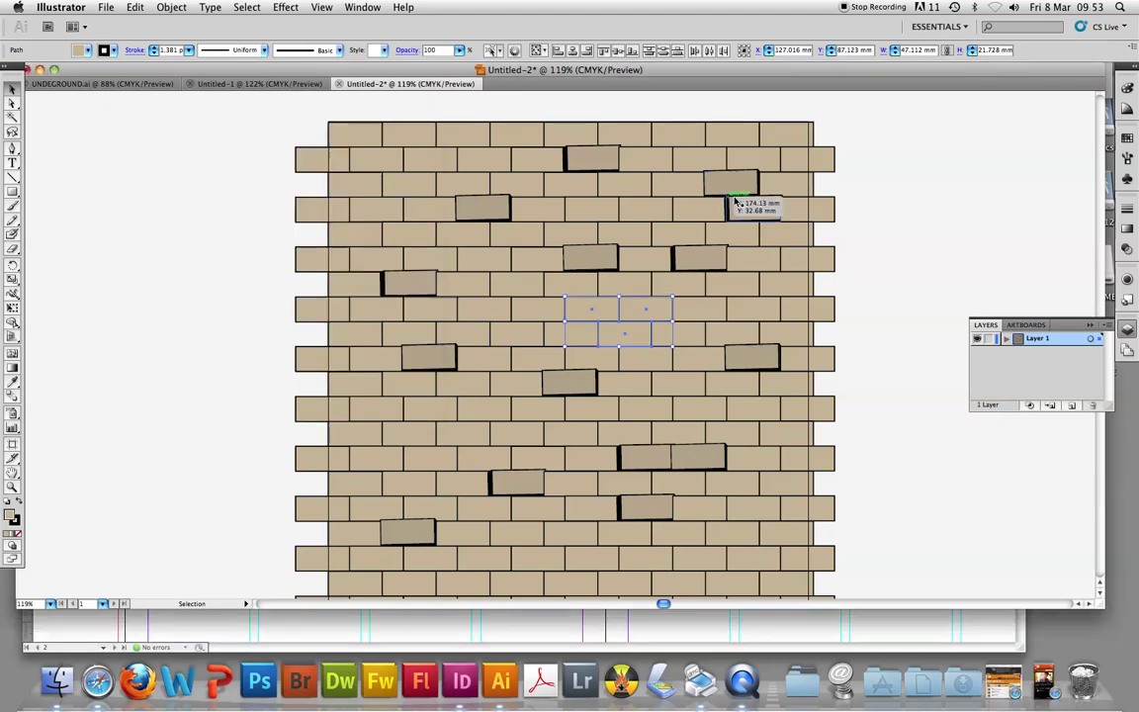
Step: Narrow the selection to the two central bricks and start Extrude & Bevel from Front view
shift+click(592, 304)
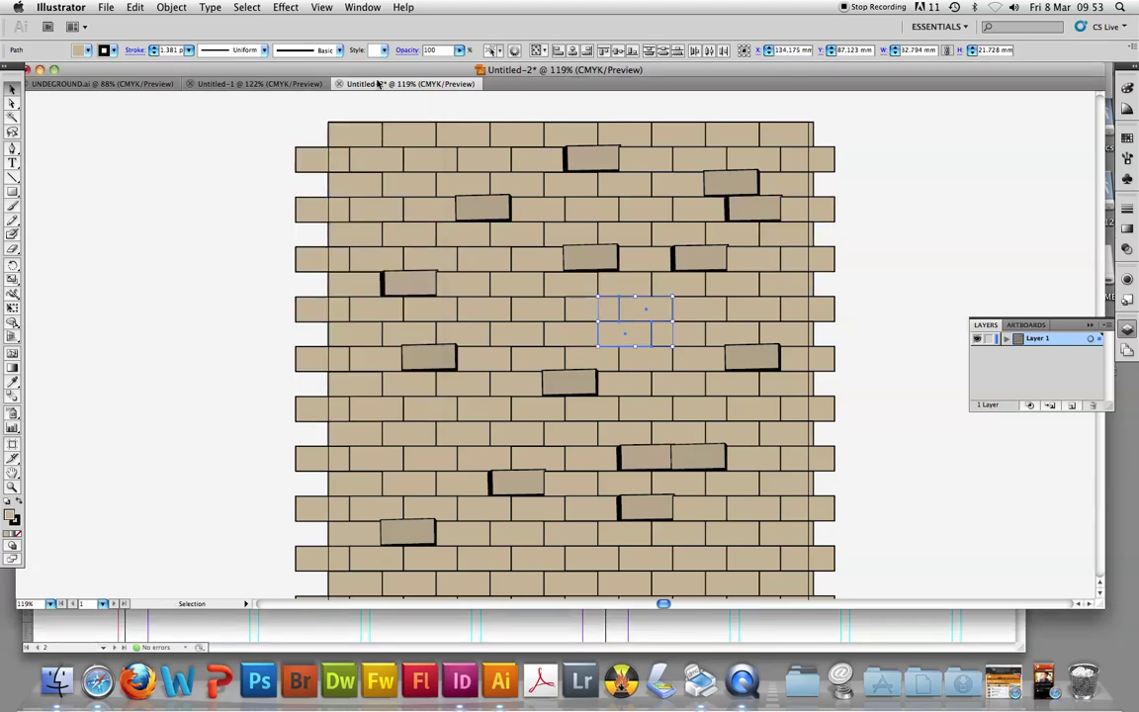
click(282, 7)
mouse_move(300, 92)
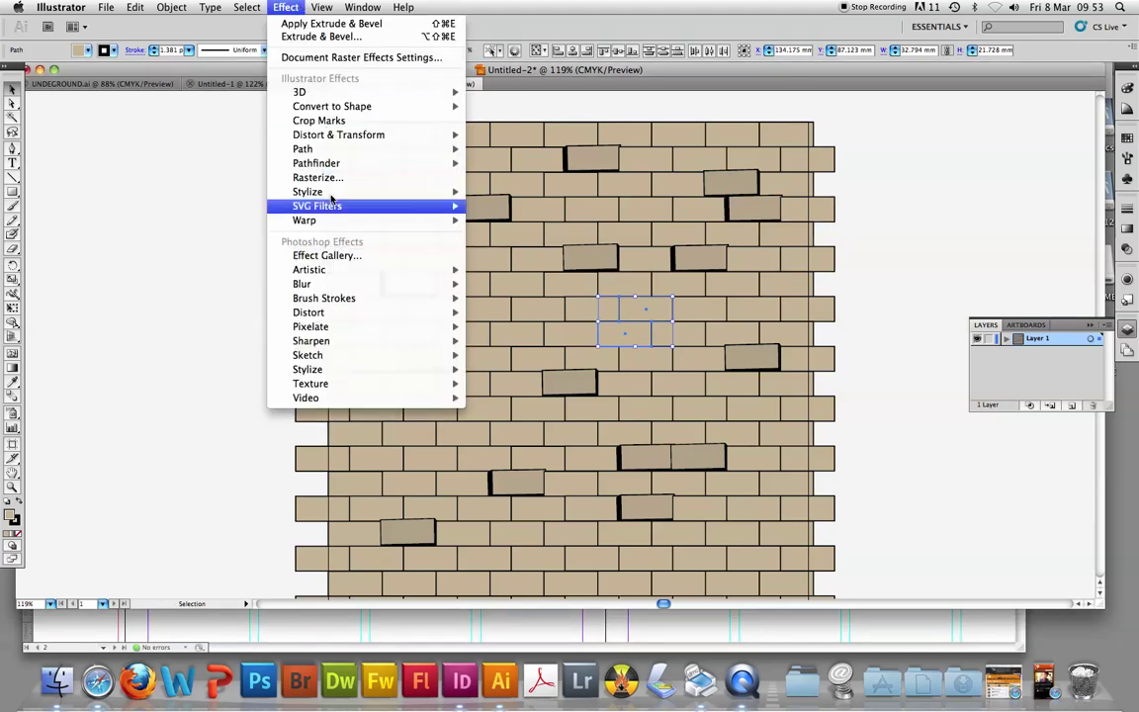
click(519, 91)
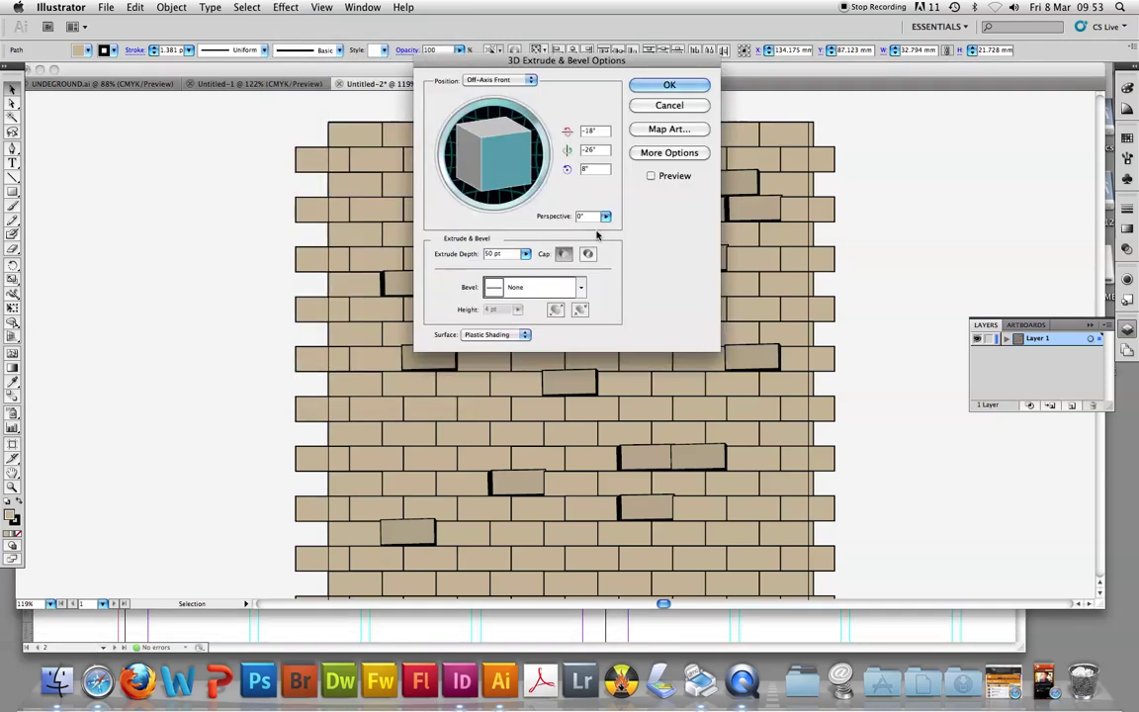
drag(511, 158, 505, 88)
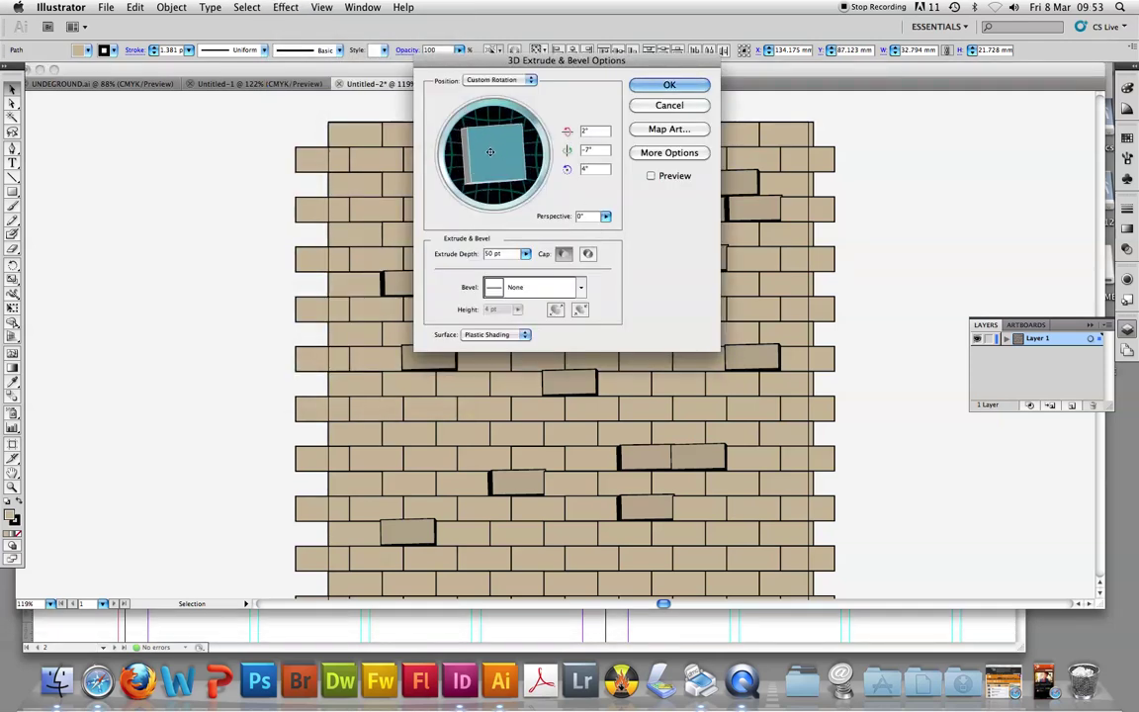
click(504, 80)
click(498, 96)
drag(499, 148, 504, 140)
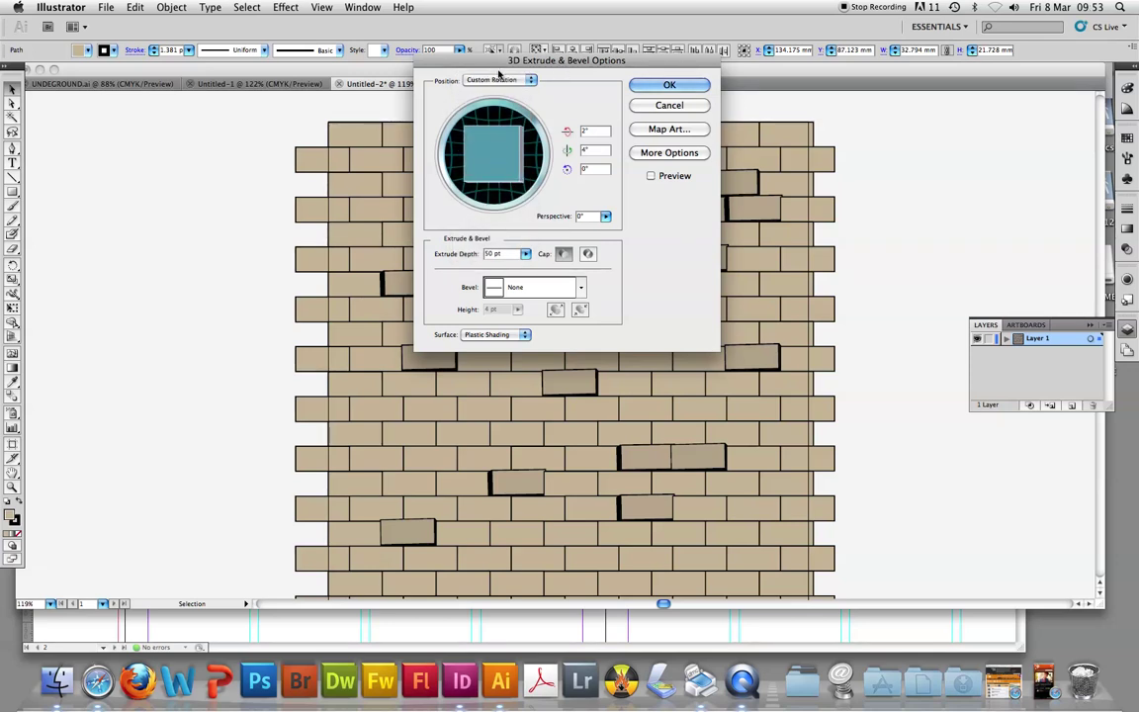
Step: Tilt the two bricks to 13°, 18°, −4° with Preview and apply the extrusion
drag(573, 60, 280, 87)
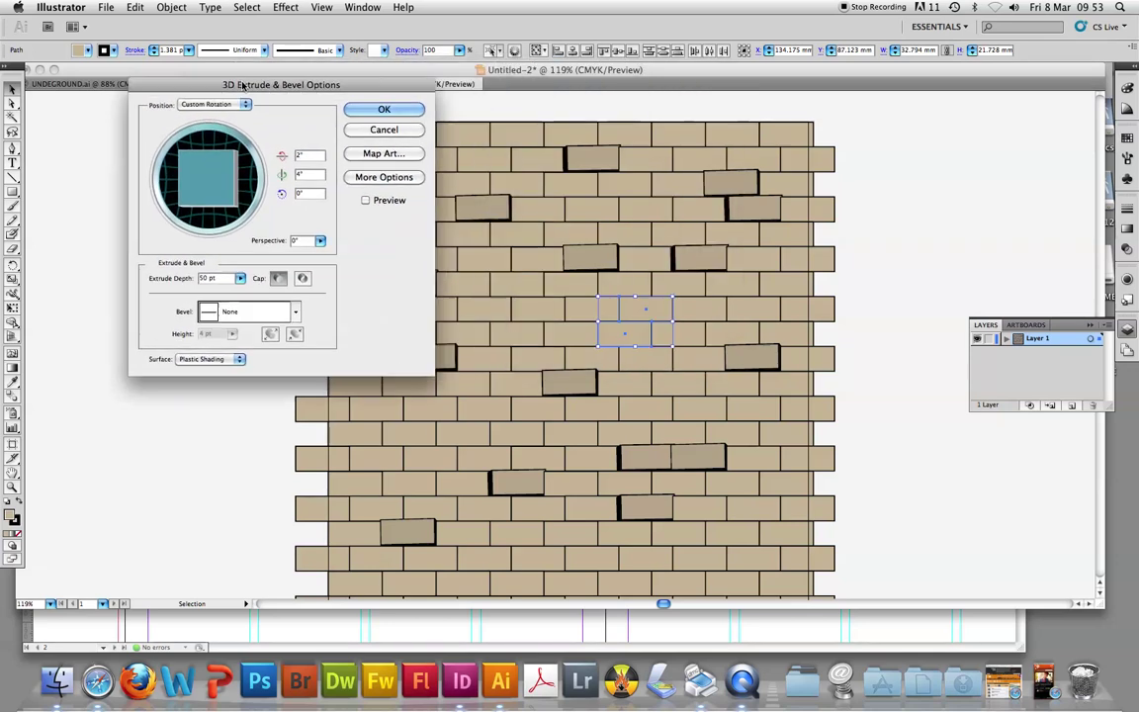
click(366, 205)
drag(203, 173, 182, 187)
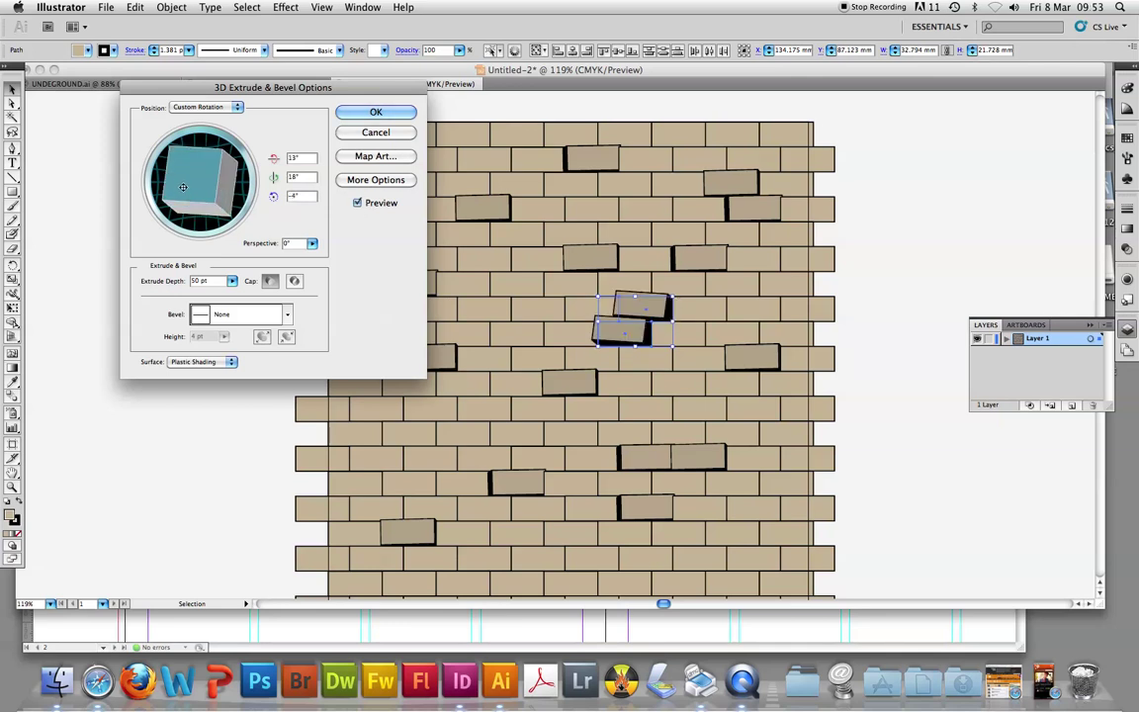
click(356, 116)
click(591, 307)
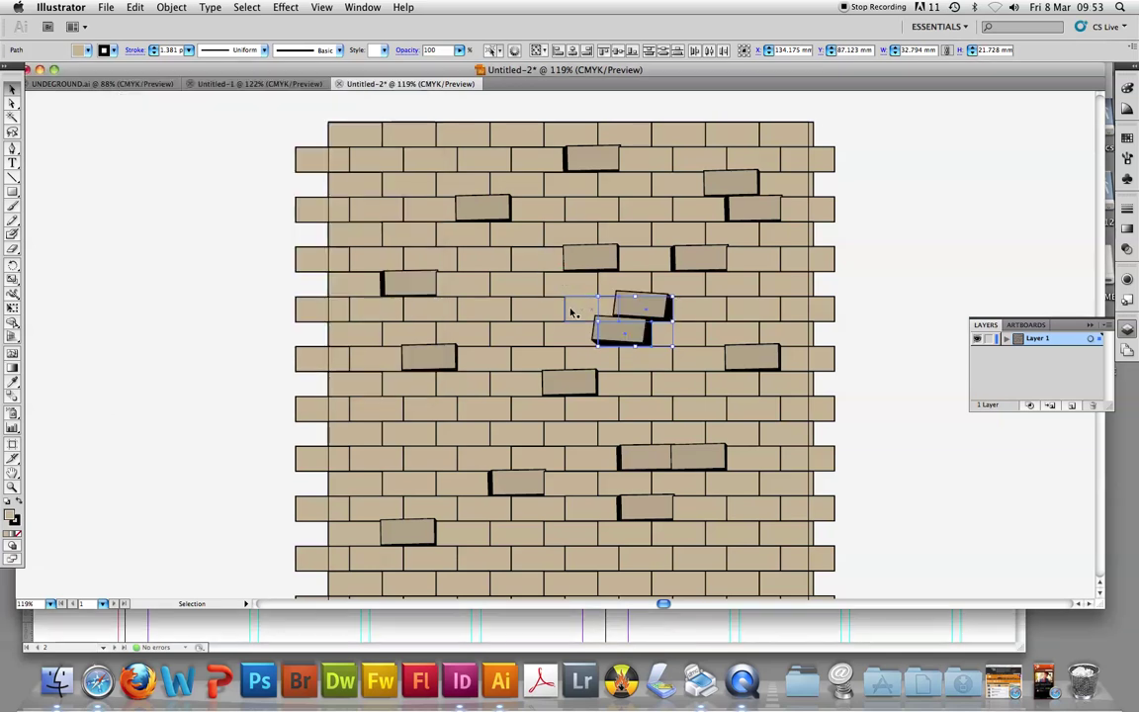
Step: Extrude the brick left of the loose pair with a 6°, −8°, 2° tilt
click(297, 5)
mouse_move(299, 92)
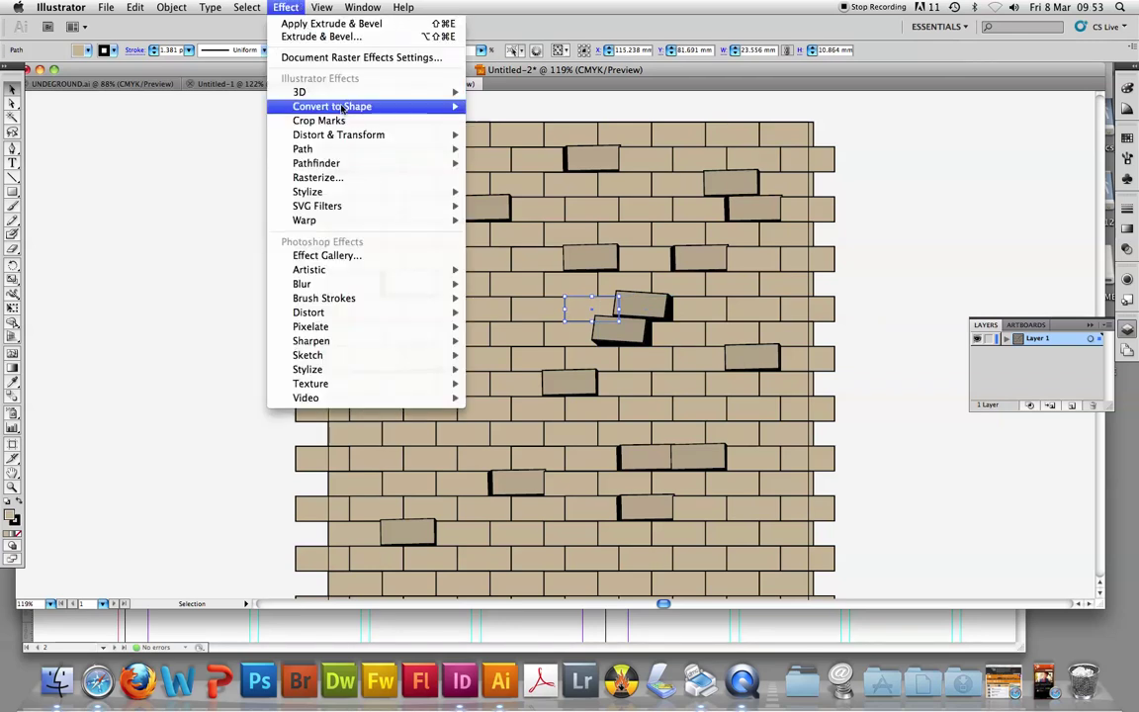
click(485, 96)
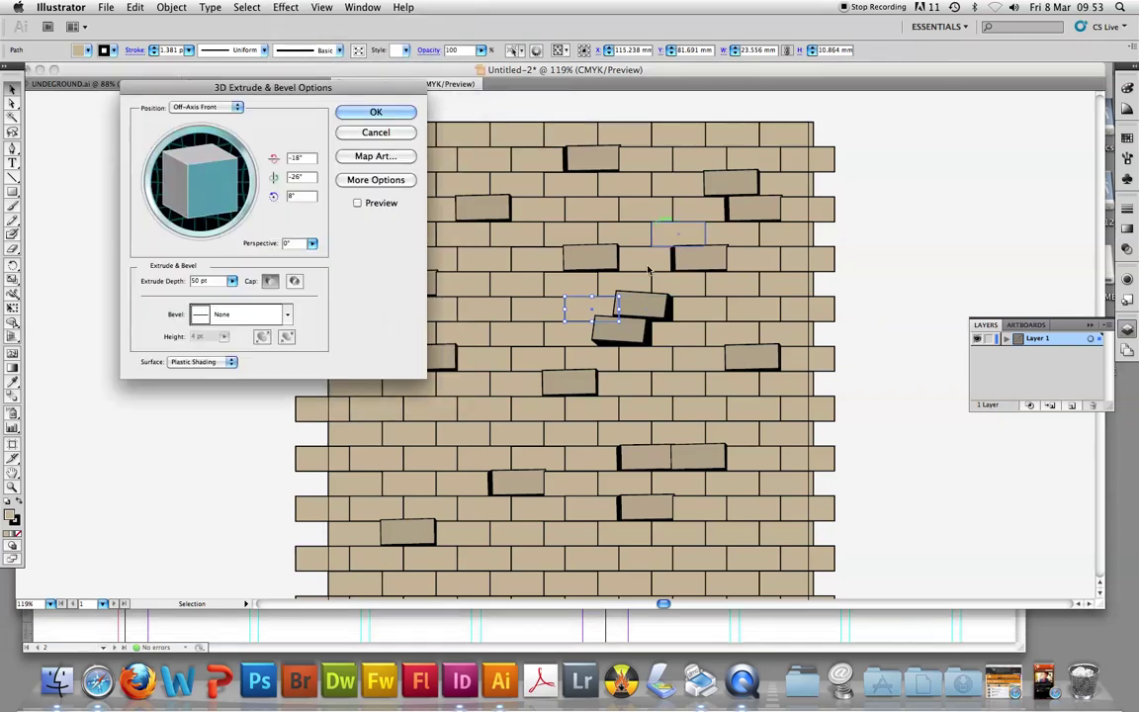
click(357, 202)
mouse_move(229, 189)
mouse_down()
mouse_move(184, 167)
mouse_move(214, 171)
mouse_up()
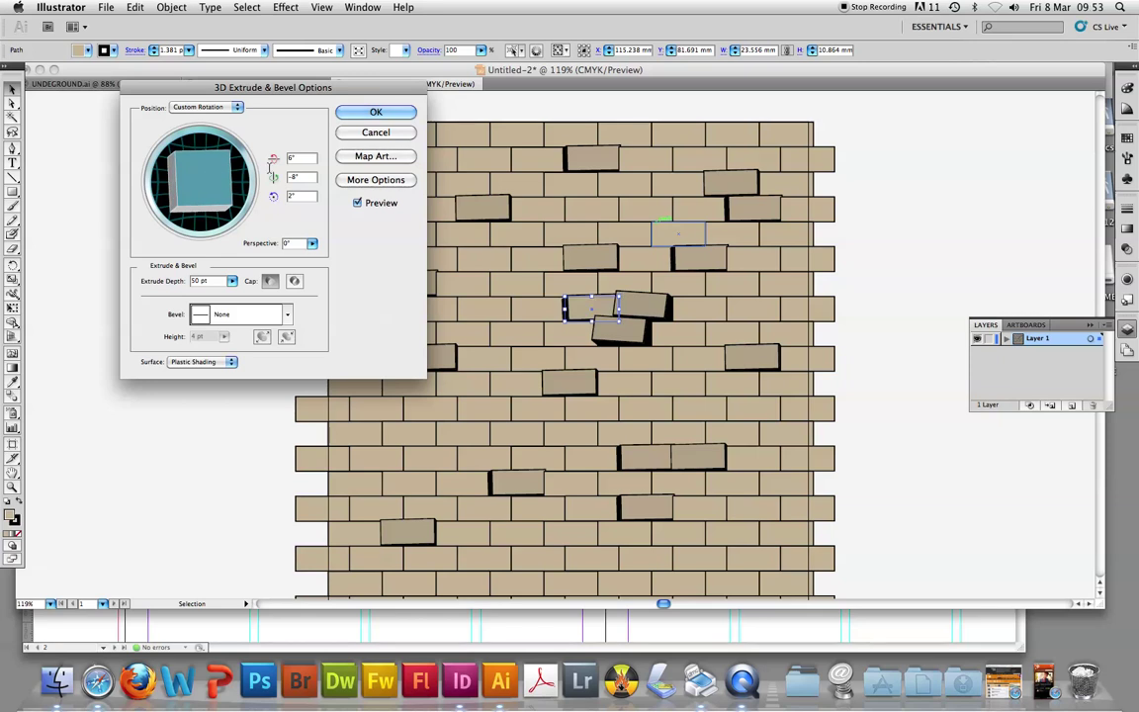
click(399, 115)
click(919, 188)
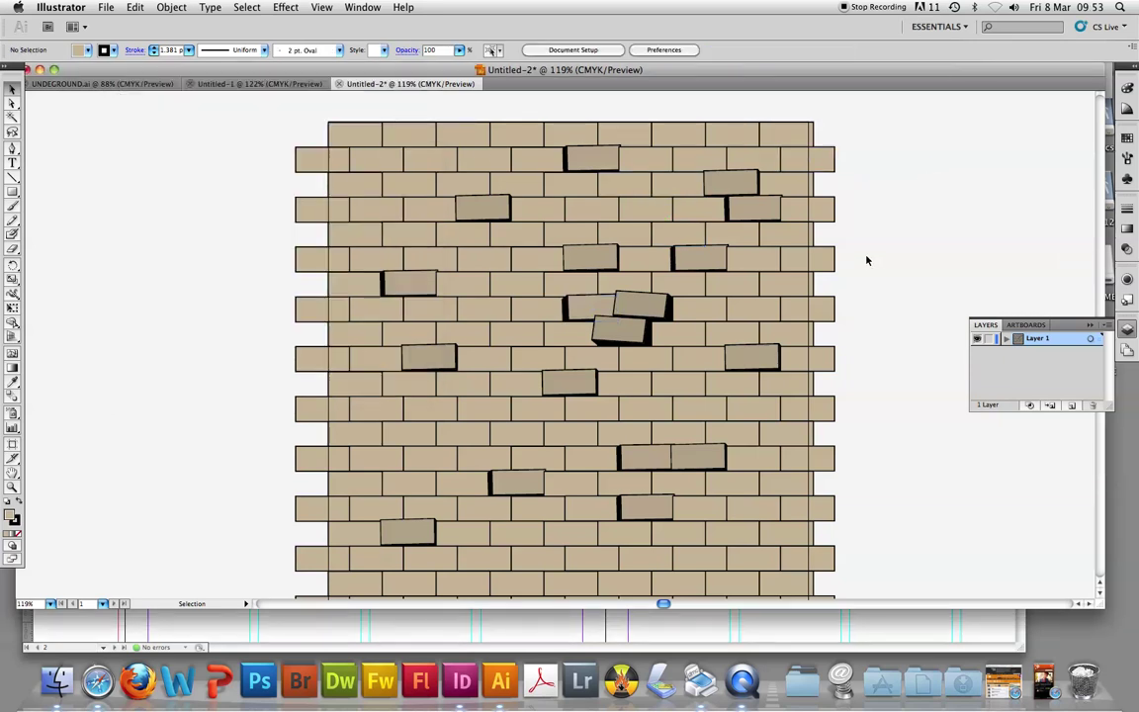